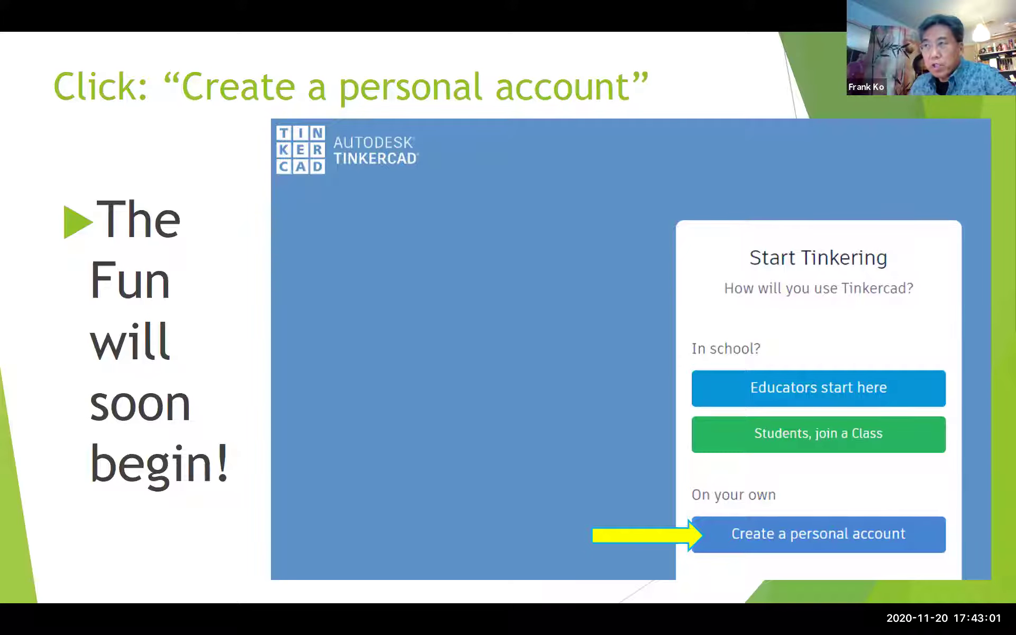
# - Advance through the sign-up method, birthday and email/password slides to the 'Last Step!' slide
pyautogui.press('Right')
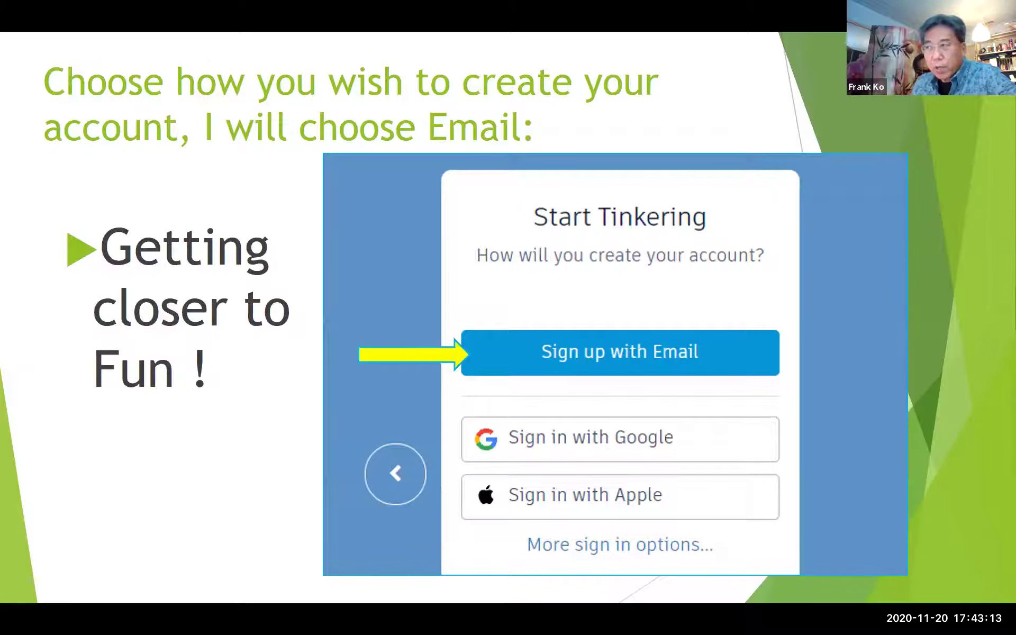
pyautogui.press('Right')
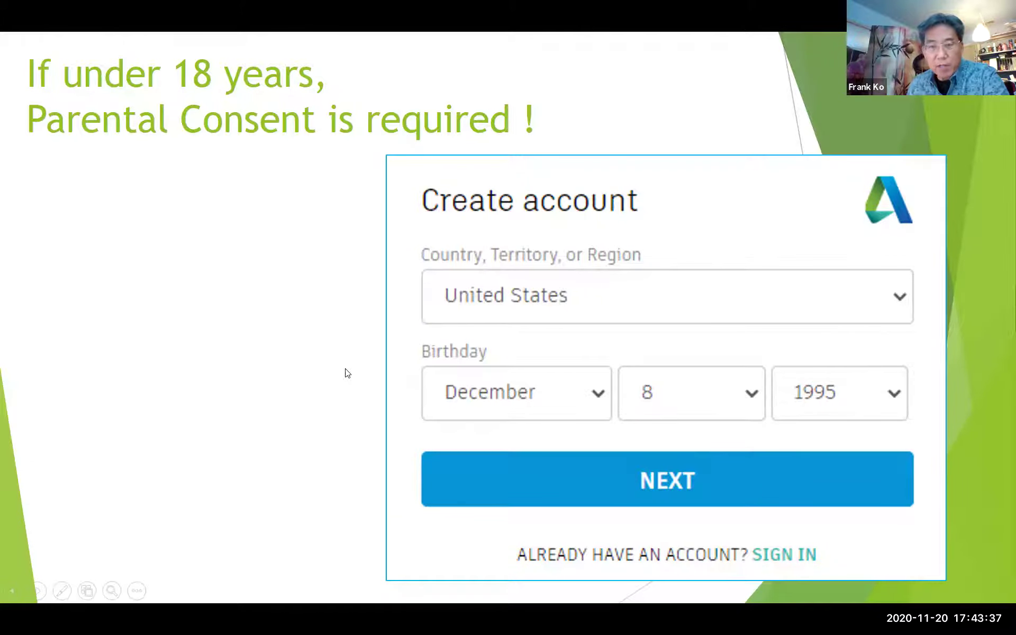
pyautogui.press('Right')
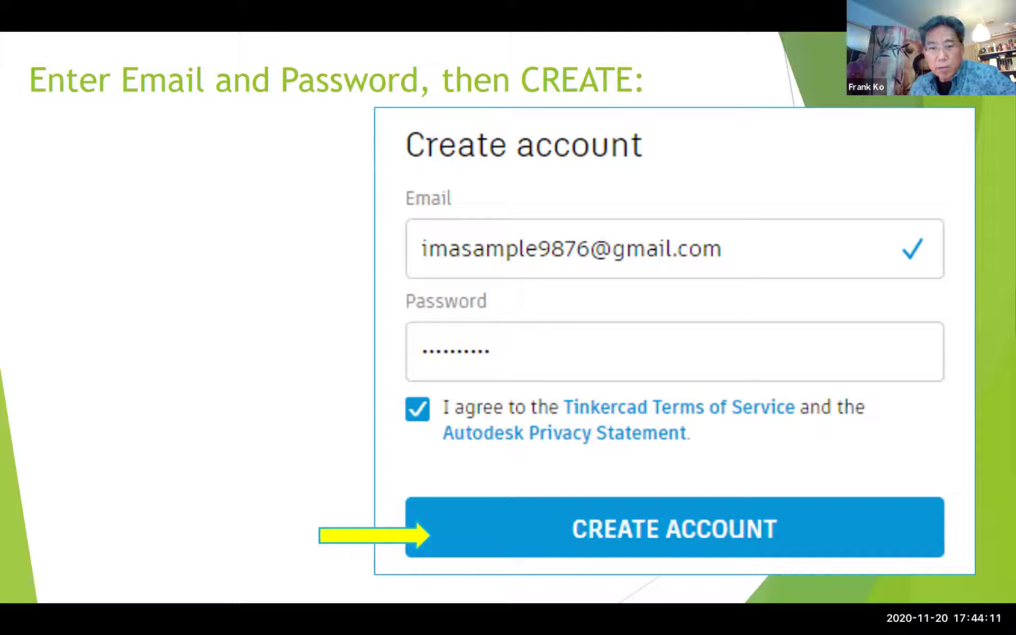
pyautogui.press('Right')
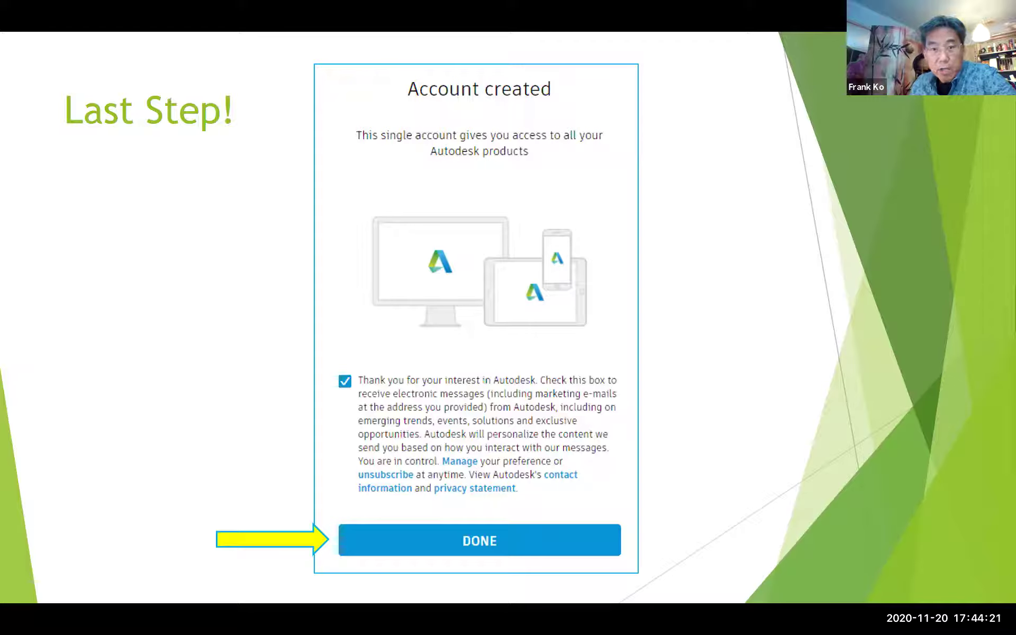
# - Advance past the optional welcome exercise slide to the 'Click the LEARN Button for Starter Lessons' slide
pyautogui.press('Right')
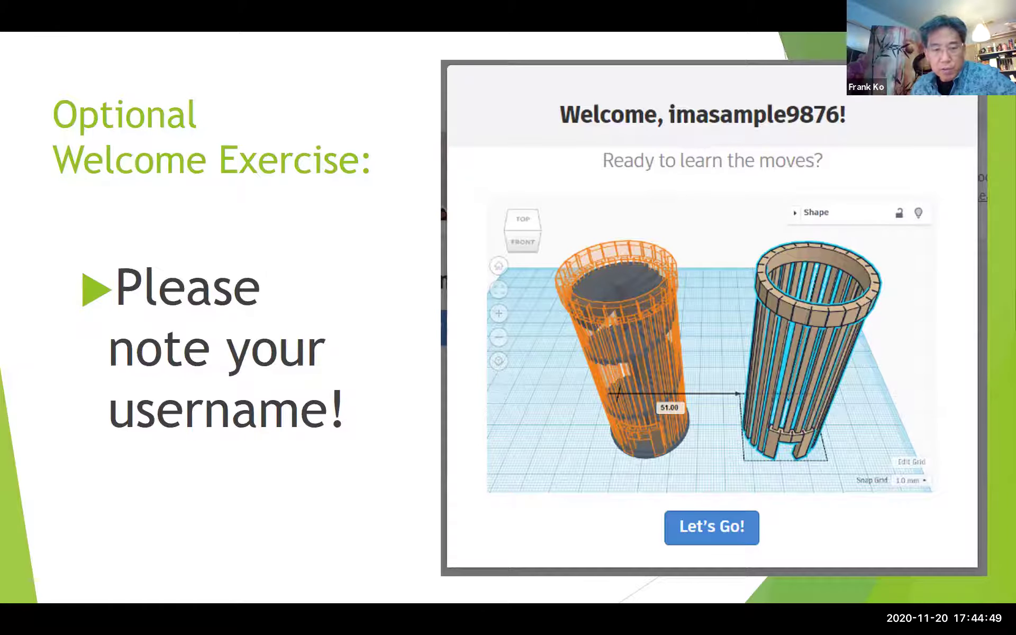
pyautogui.press('Right')
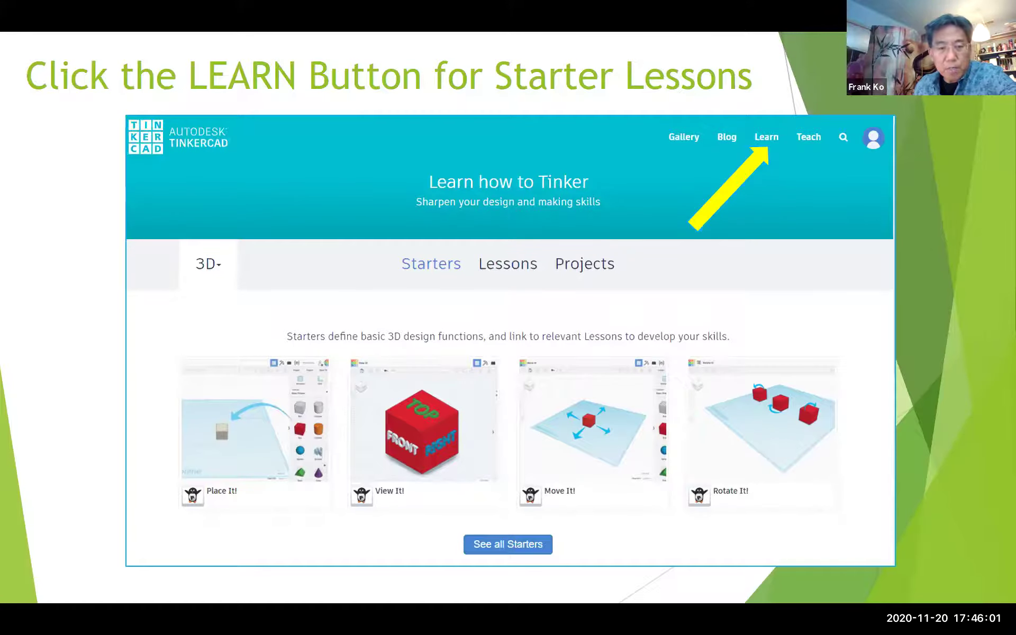
# - Advance the slideshow to the demonstrations slide
pyautogui.press('Right')
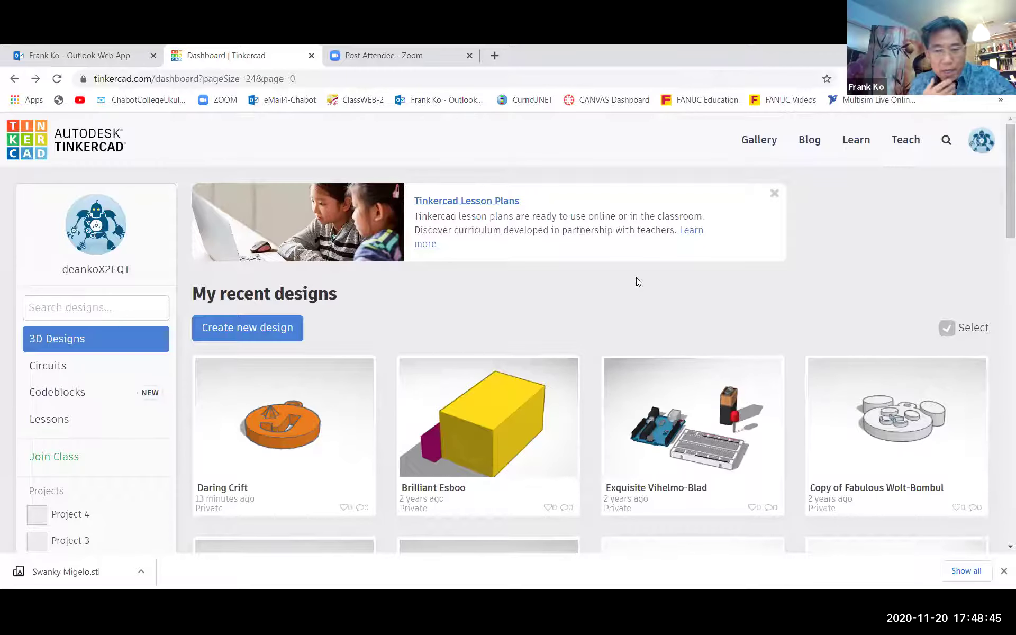
pyautogui.scroll(-3, 625, 275)
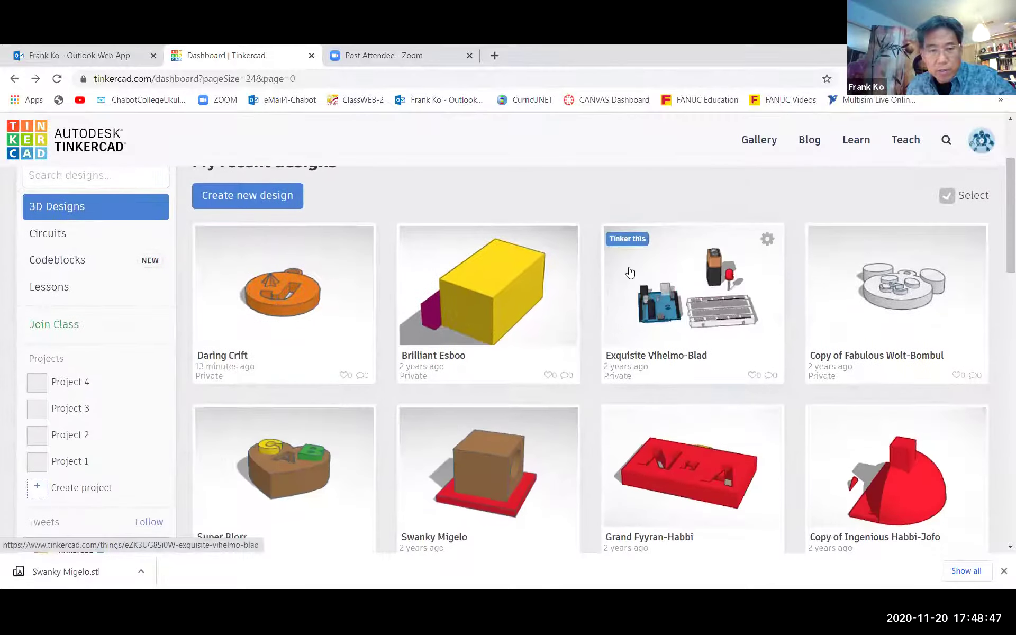
pyautogui.scroll(-5, 630, 272)
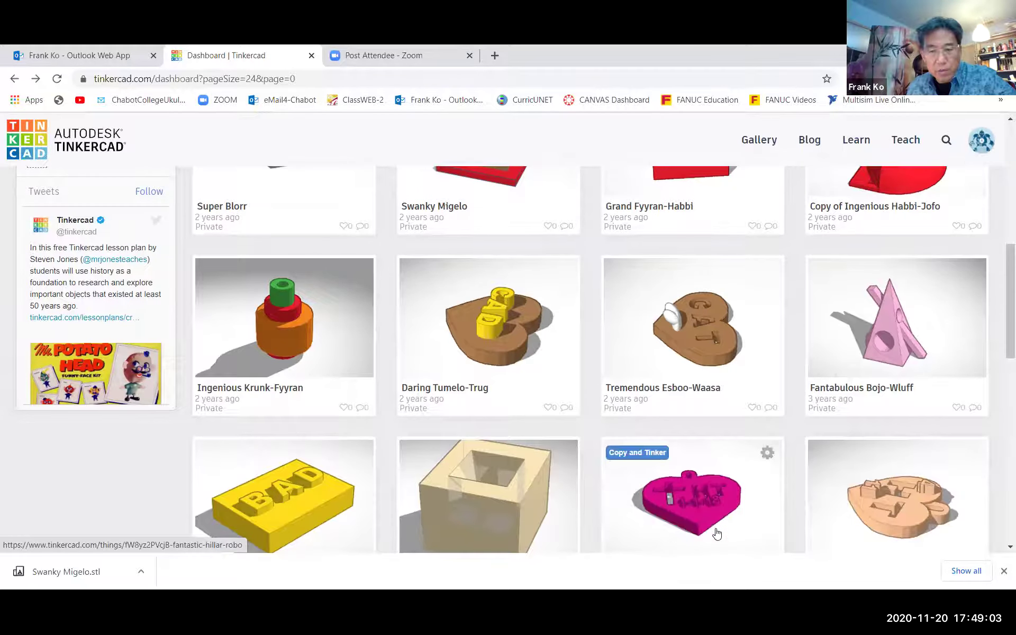
pyautogui.scroll(-3, 729, 524)
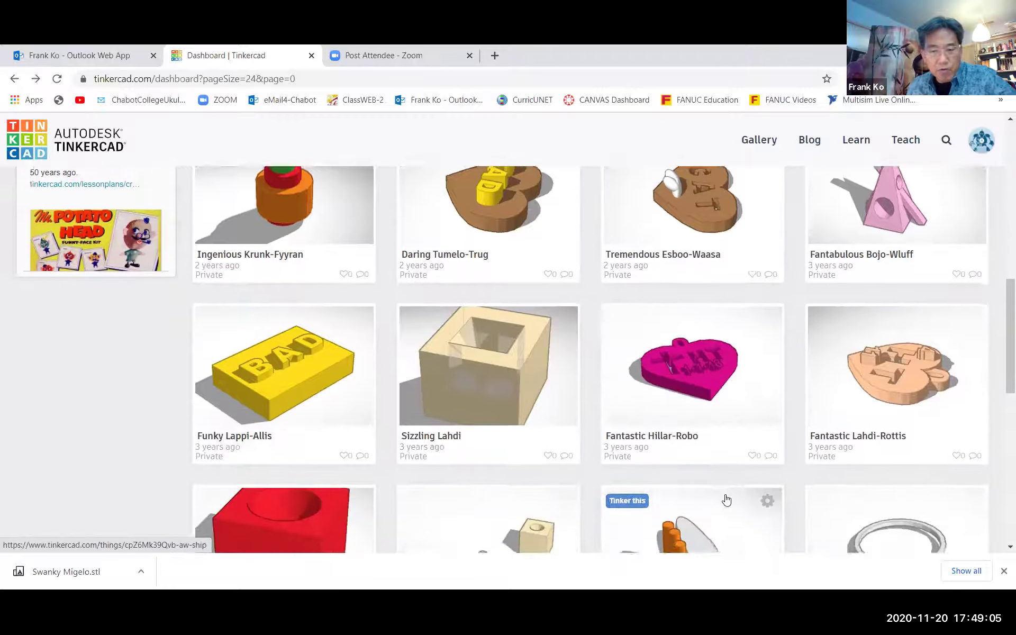
pyautogui.scroll(-5, 728, 495)
pyautogui.scroll(-4, 736, 484)
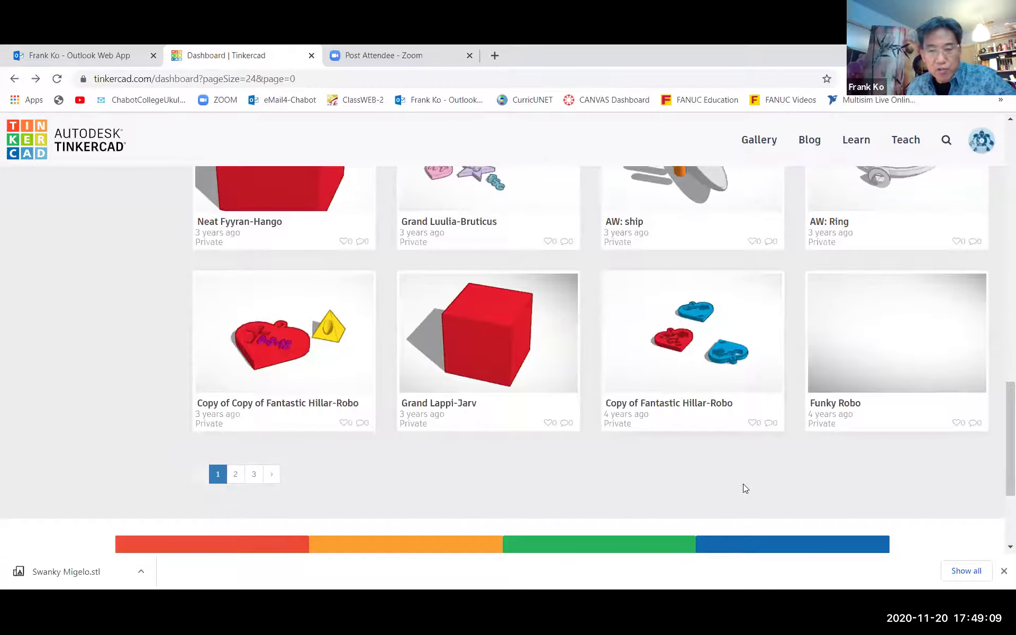
pyautogui.scroll(9, 743, 483)
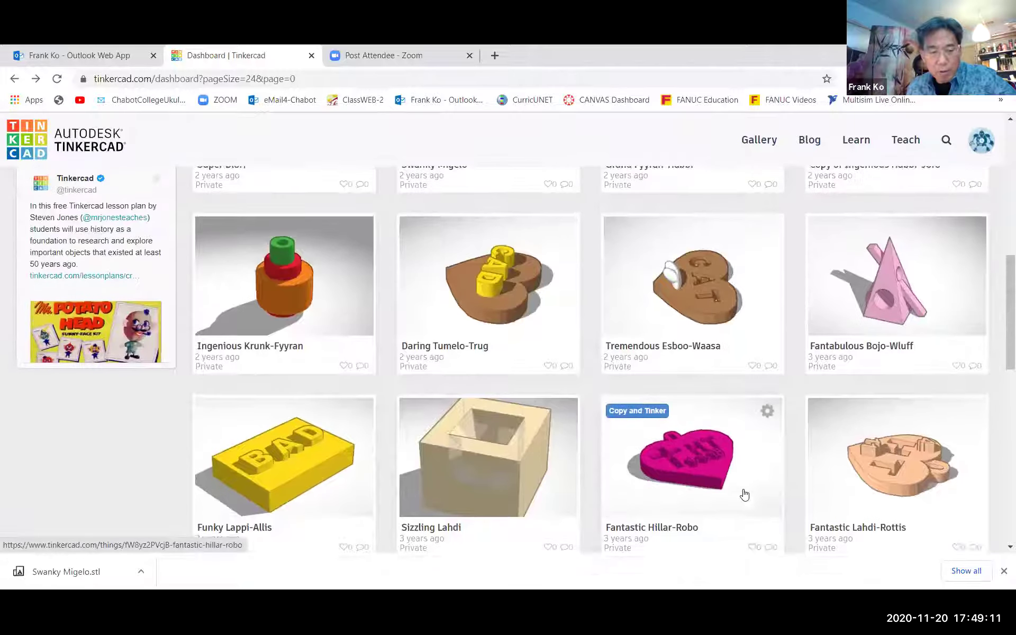
pyautogui.scroll(3, 745, 495)
pyautogui.scroll(6, 743, 494)
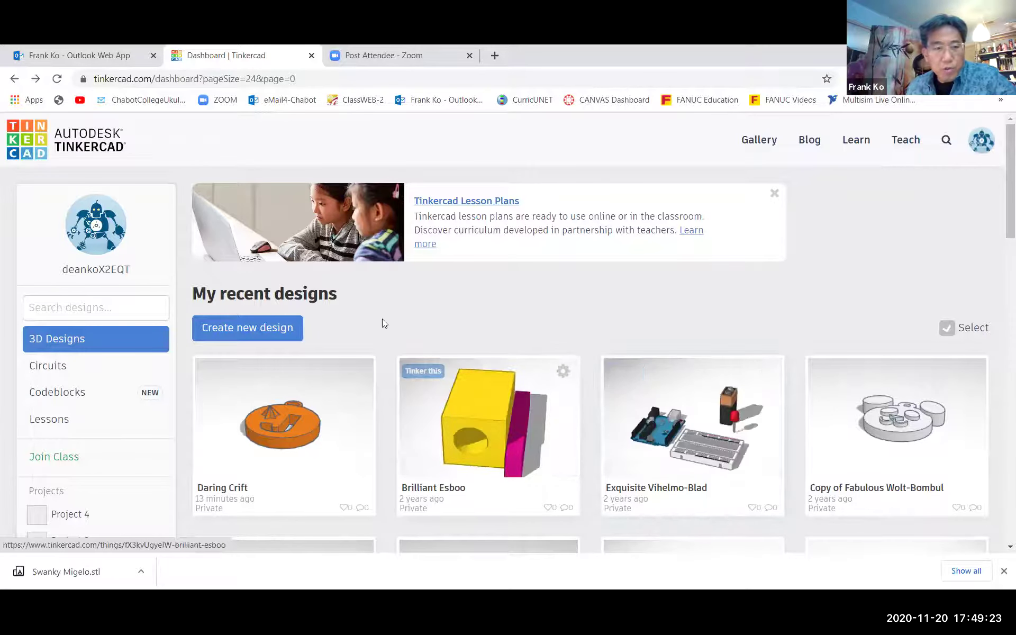
# - Start a new blank 3D design, Exquisite Leelo, and browse the Basic Shapes library
pyautogui.click(242, 328)
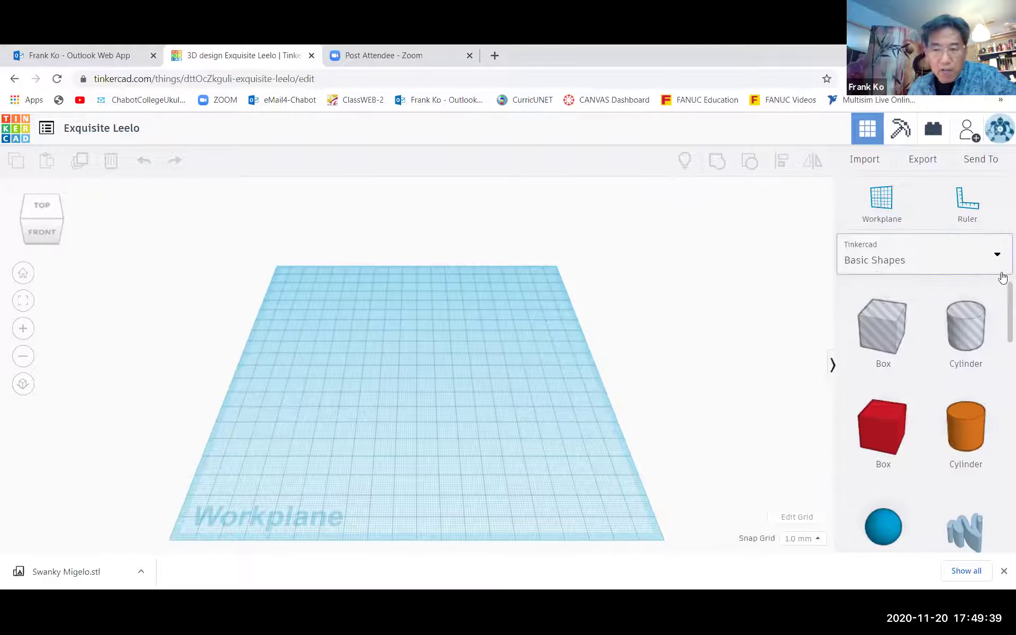
pyautogui.scroll(-5, 1001, 301)
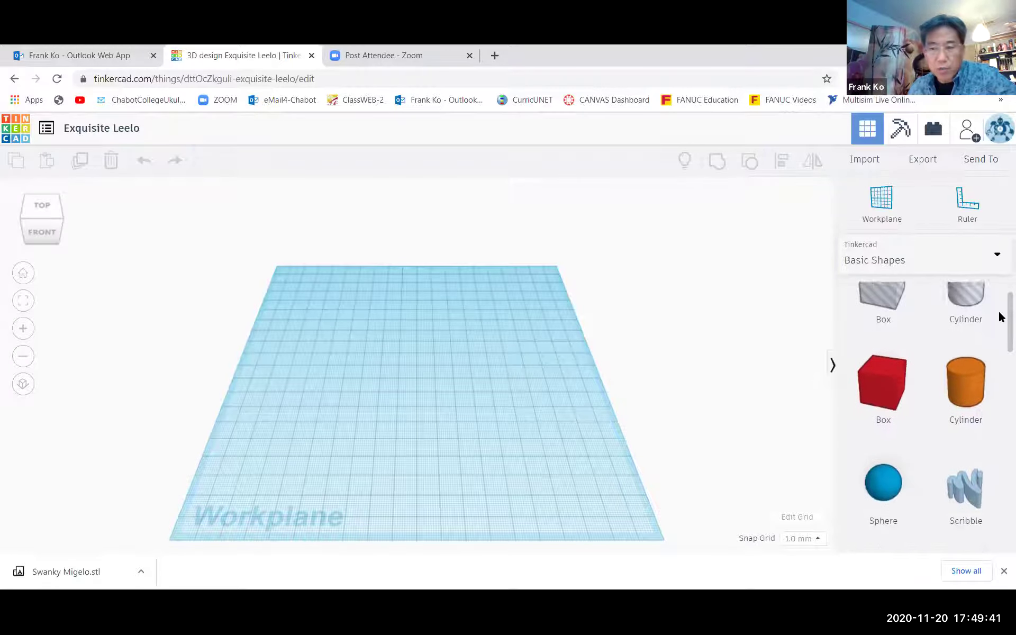
pyautogui.scroll(-4, 1001, 370)
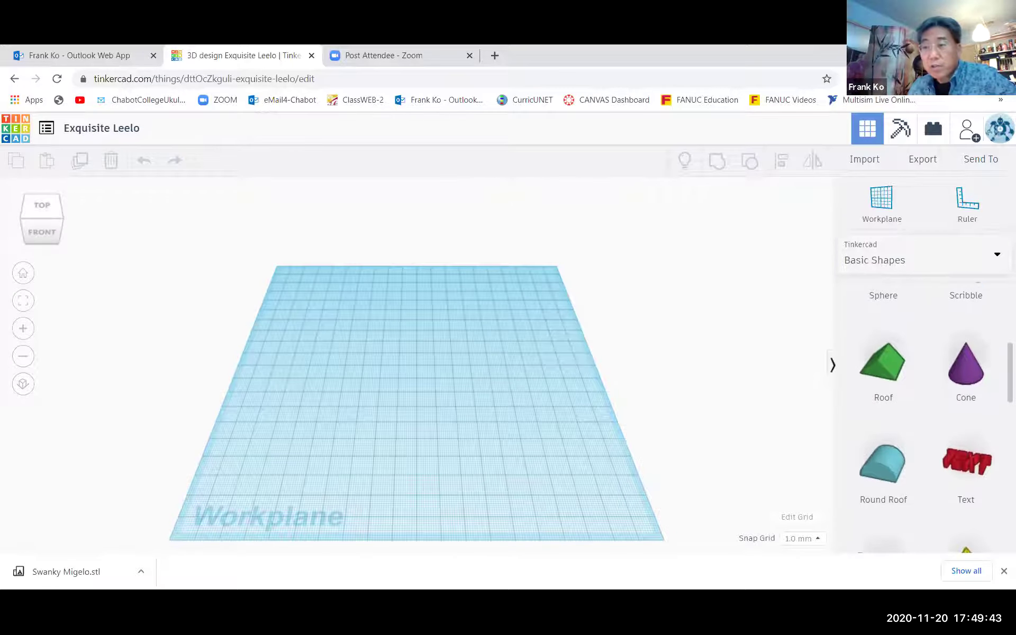
pyautogui.scroll(-4, 936, 418)
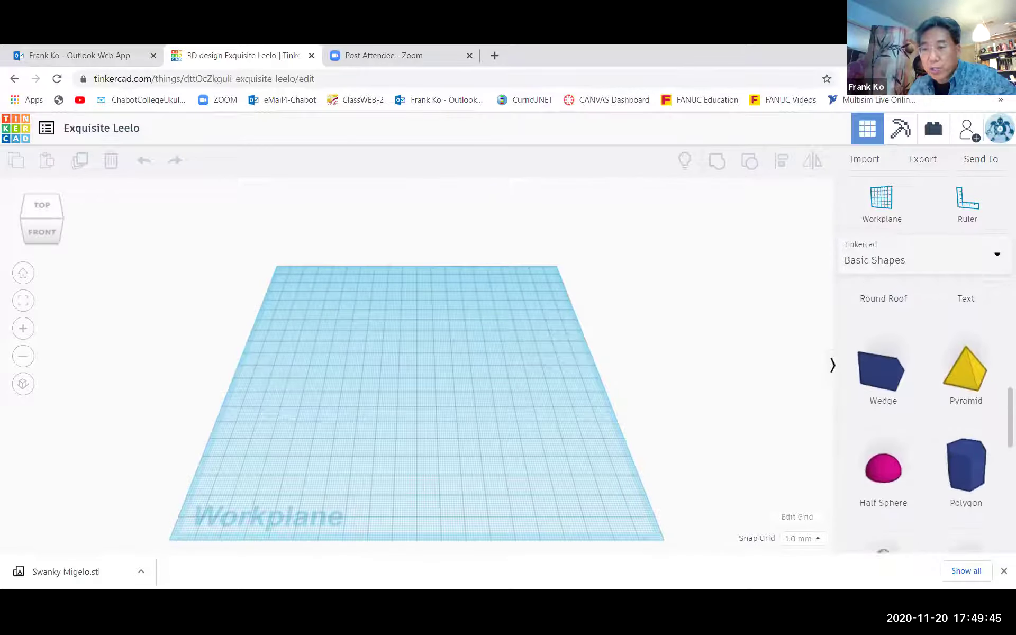
pyautogui.scroll(-3, 935, 418)
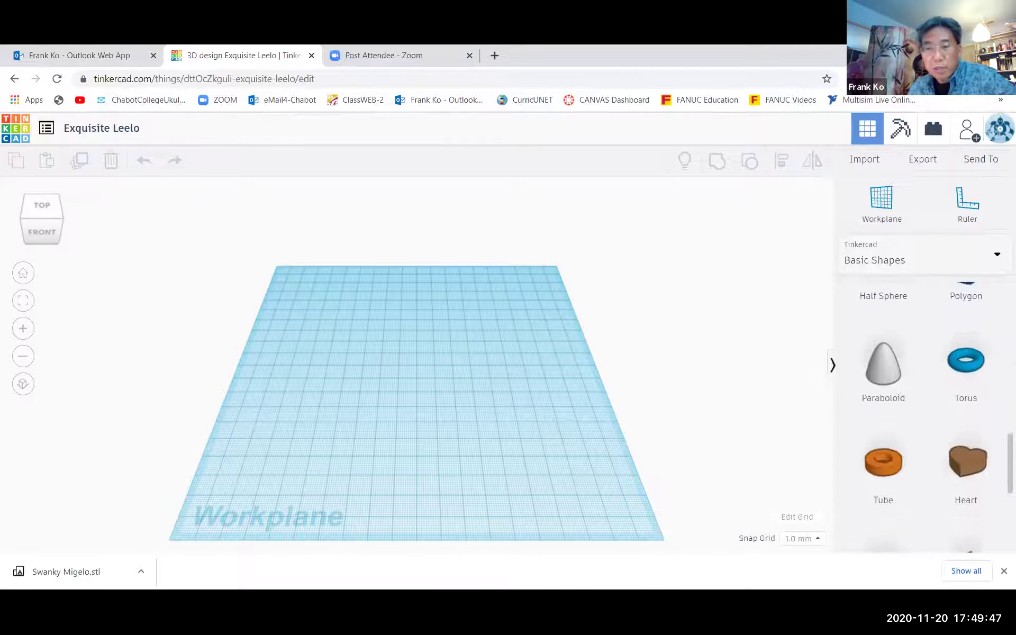
pyautogui.scroll(-2, 924, 418)
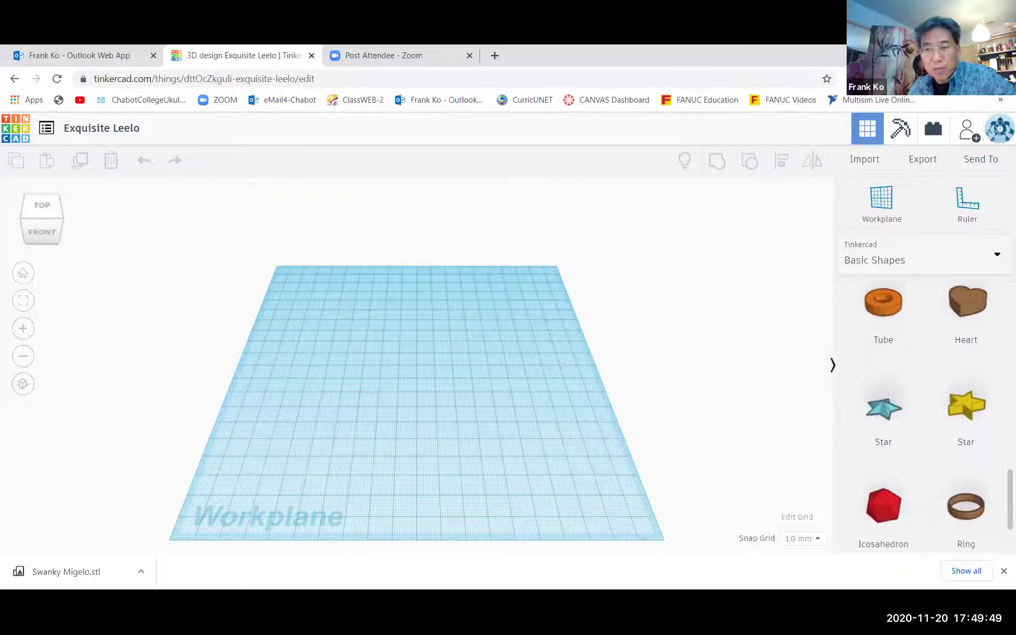
pyautogui.scroll(-1, 925, 418)
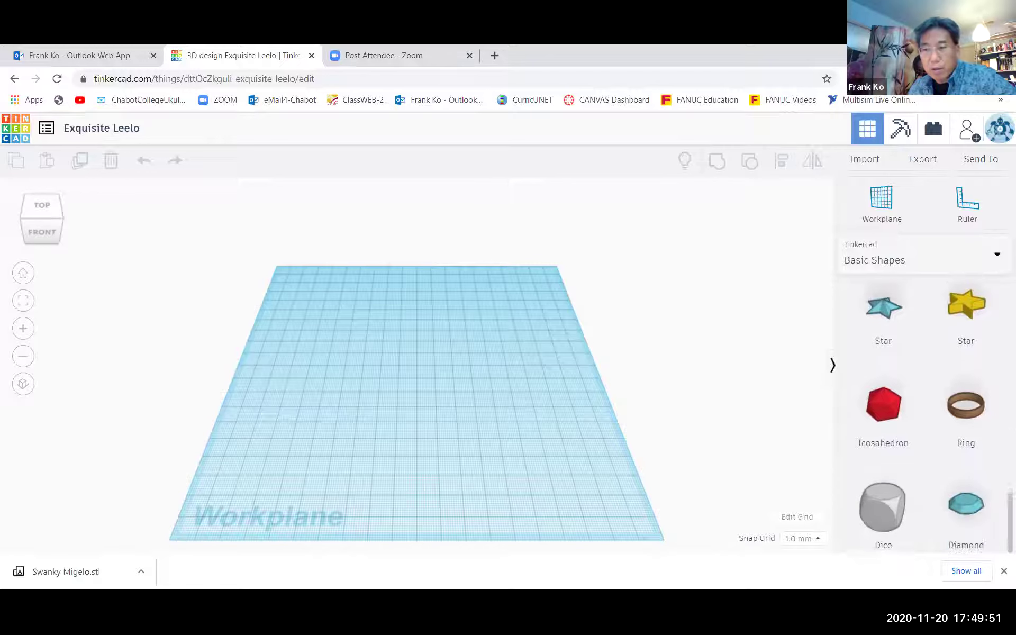
pyautogui.scroll(10, 1001, 332)
pyautogui.scroll(4, 1001, 328)
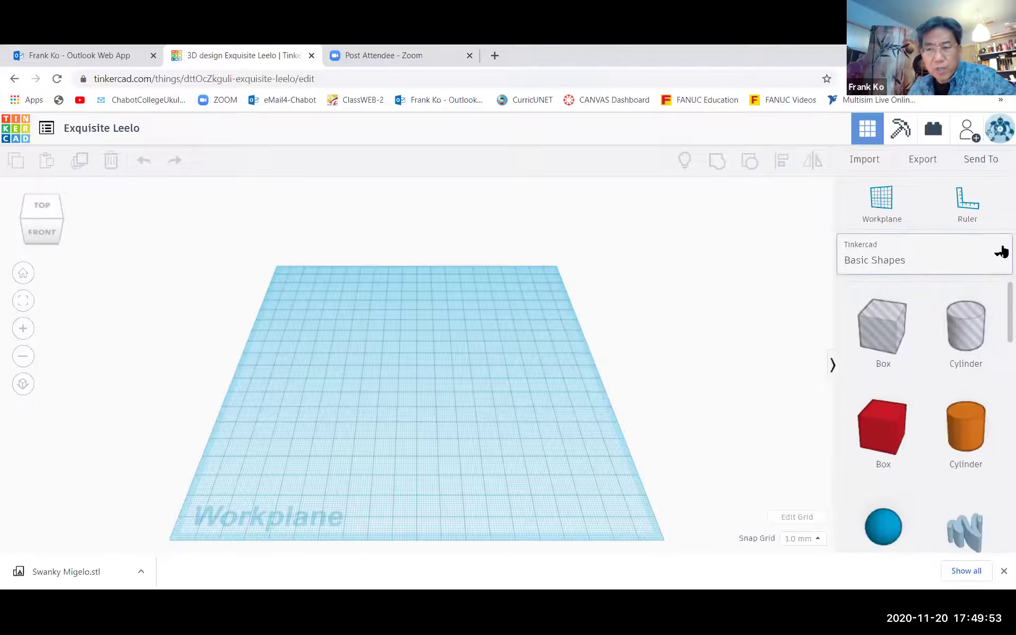
# - Browse the Text and numbers shape library, including its second page of letters
pyautogui.click(997, 262)
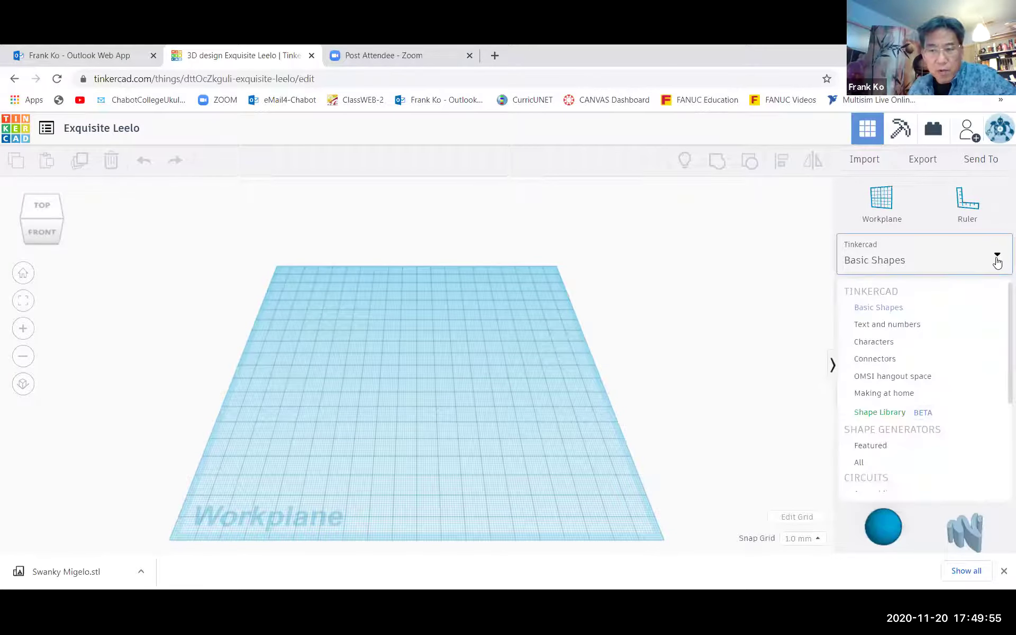
pyautogui.click(923, 327)
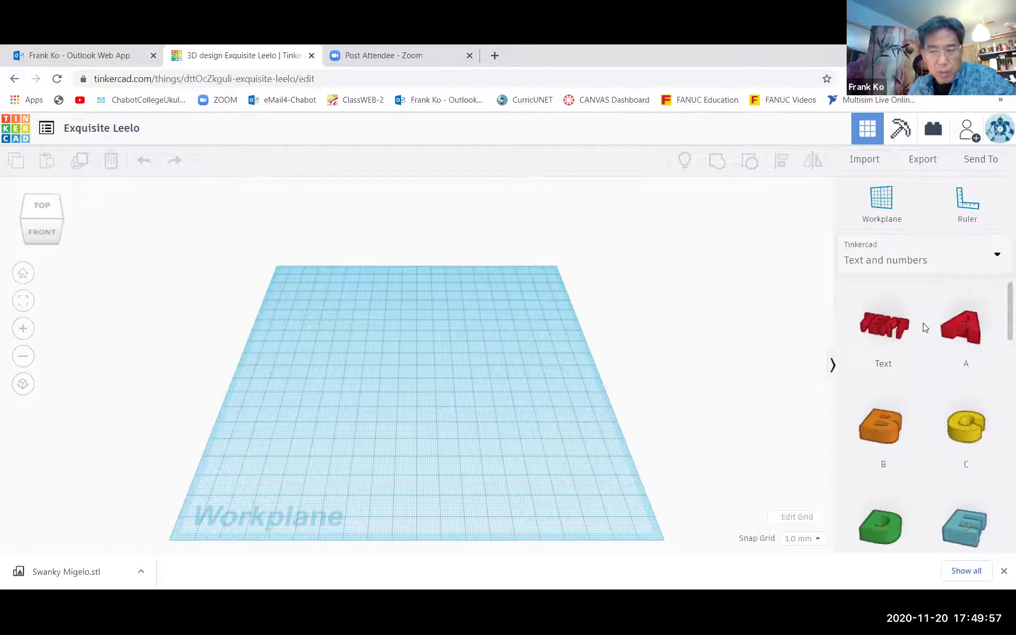
pyautogui.moveTo(1001, 329); pyautogui.dragTo(1001, 556)
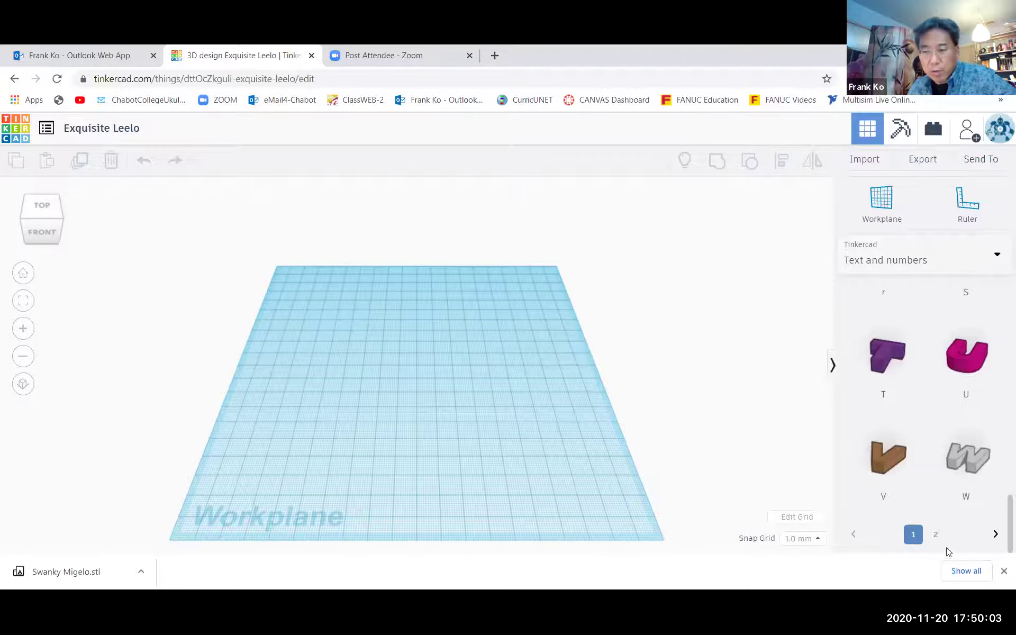
pyautogui.click(932, 534)
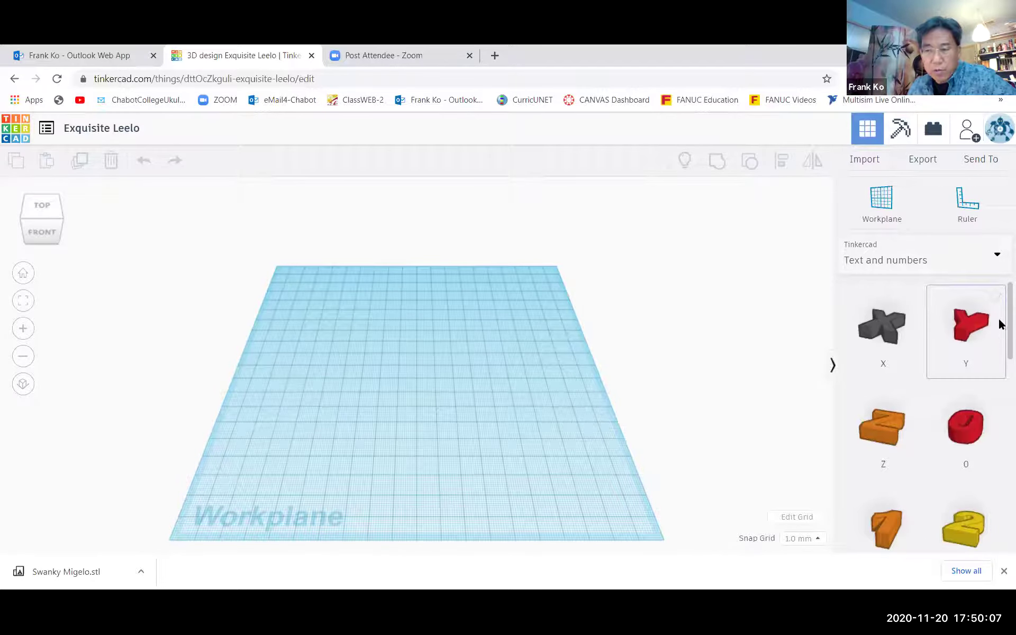
pyautogui.scroll(-10, 999, 360)
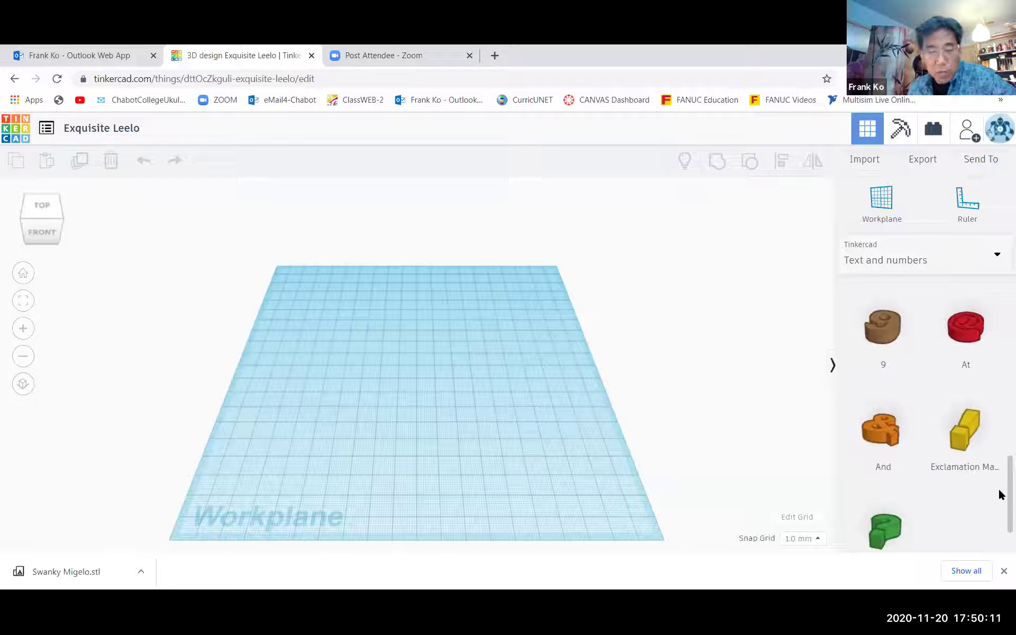
pyautogui.scroll(10, 1000, 490)
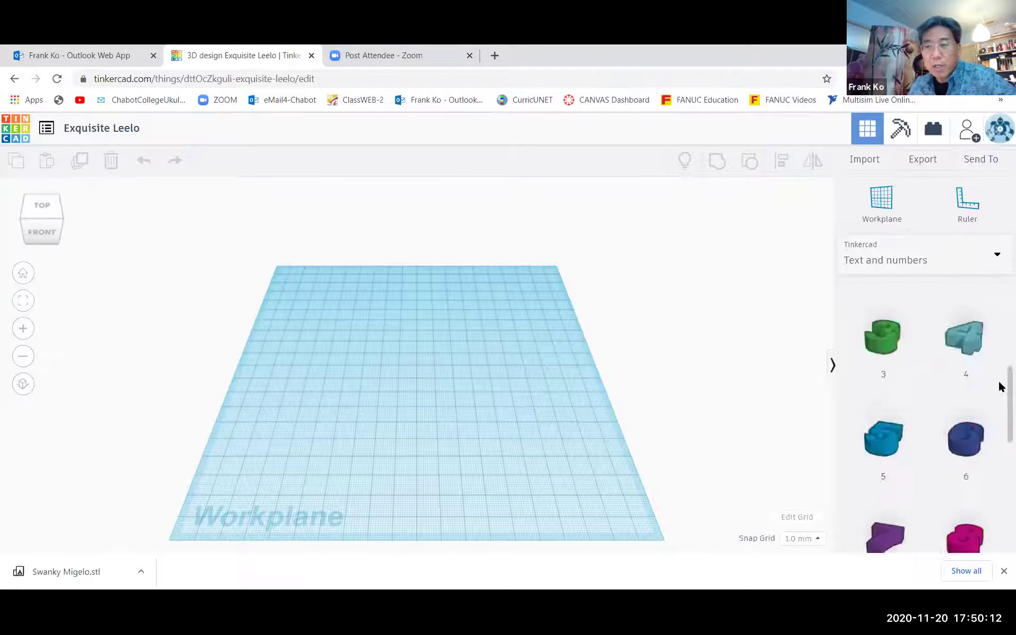
# - View the Characters collection, then switch the library back to Basic Shapes
pyautogui.click(998, 259)
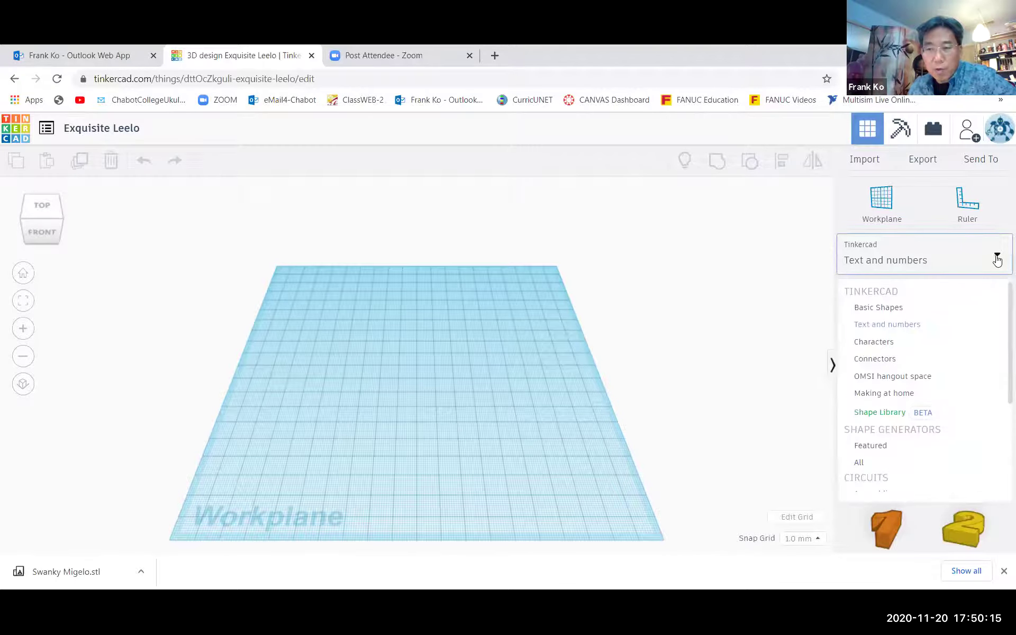
pyautogui.click(893, 347)
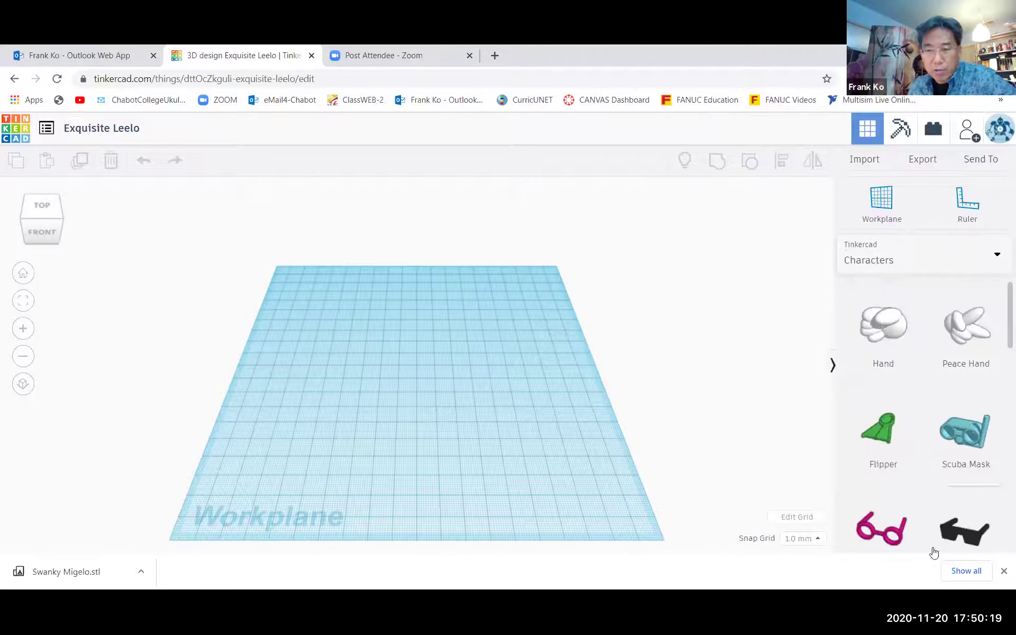
pyautogui.click(997, 258)
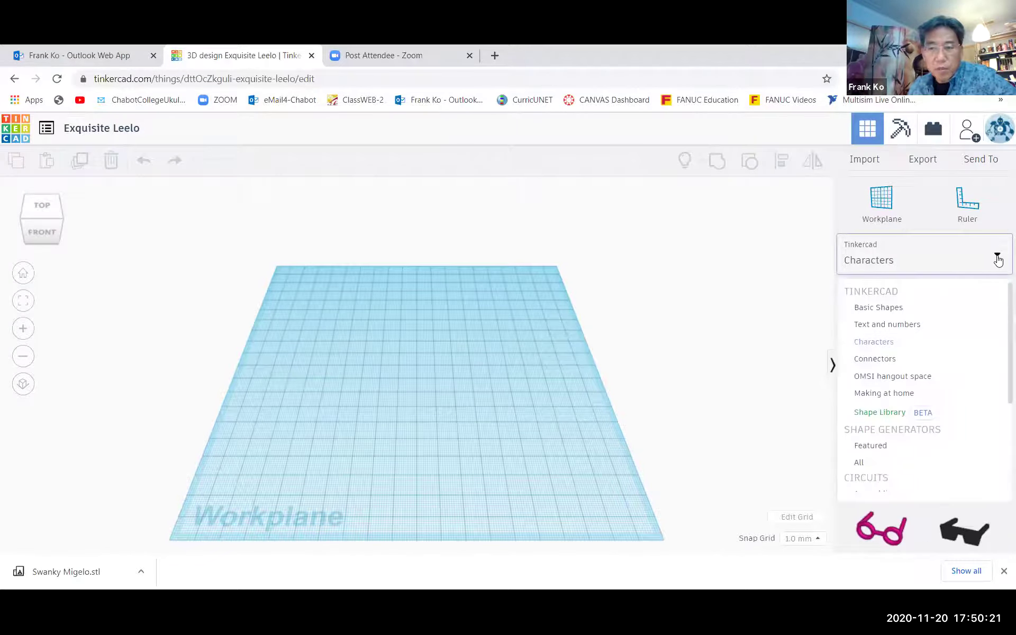
pyautogui.click(915, 312)
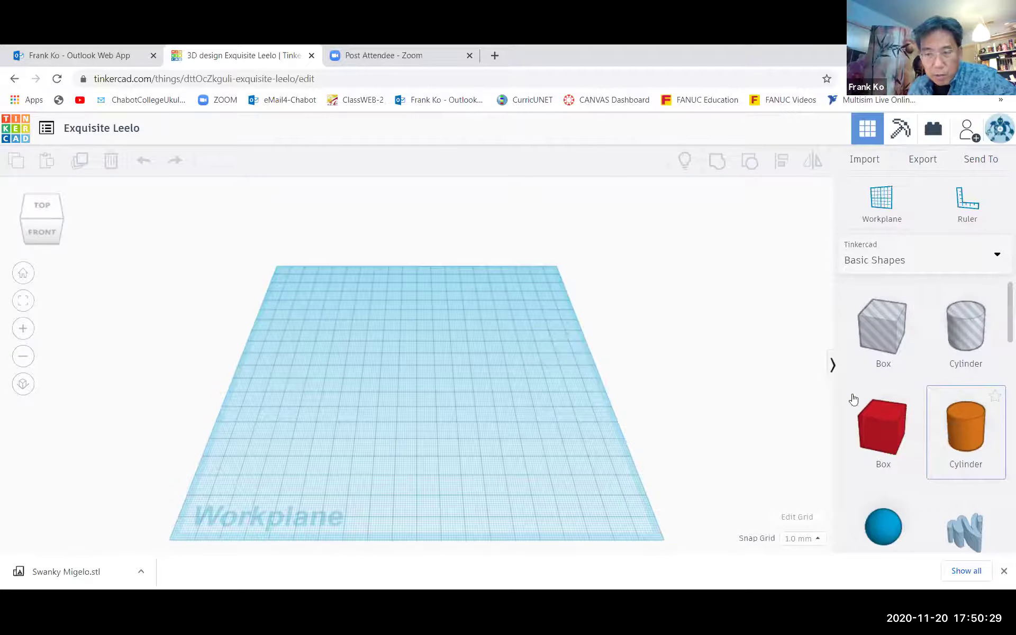
# - Drag a Cylinder from Basic Shapes onto the middle of the workplane and zoom in
pyautogui.moveTo(853, 399); pyautogui.dragTo(415, 387)
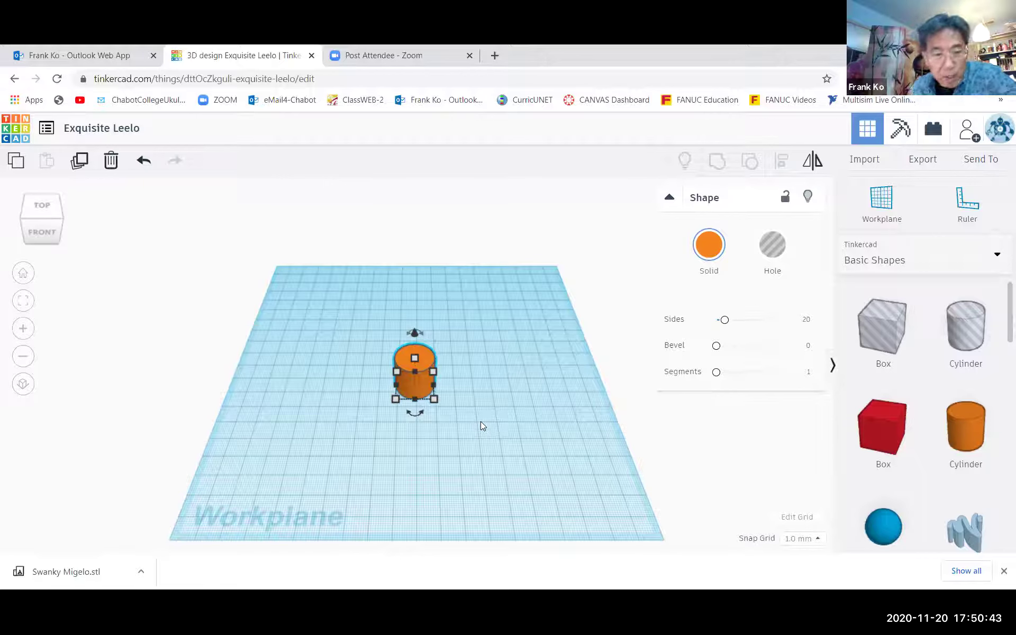
pyautogui.scroll(5, 488, 415)
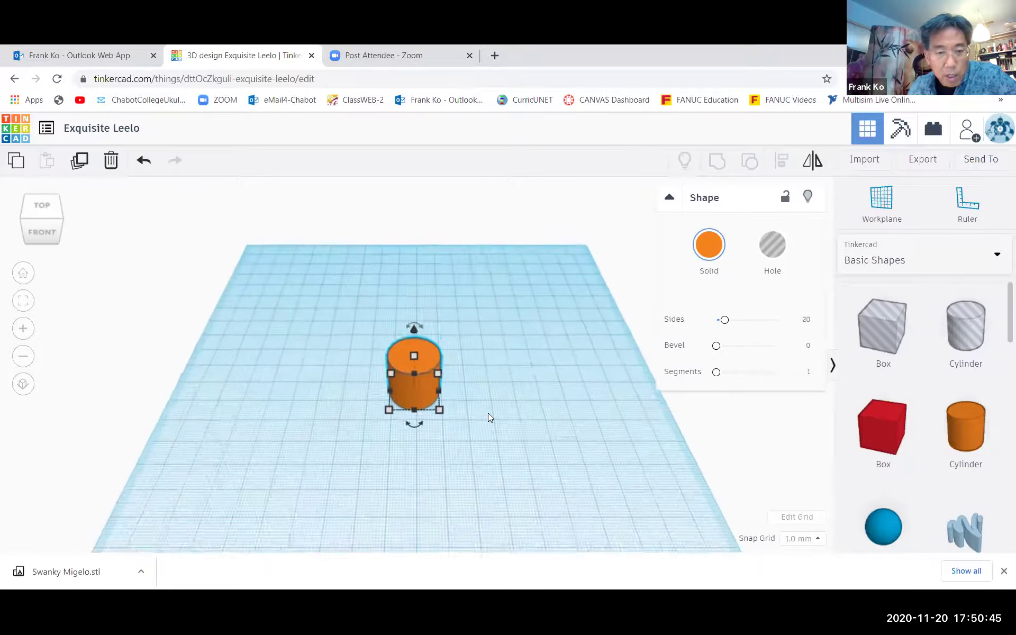
pyautogui.scroll(-8, 489, 411)
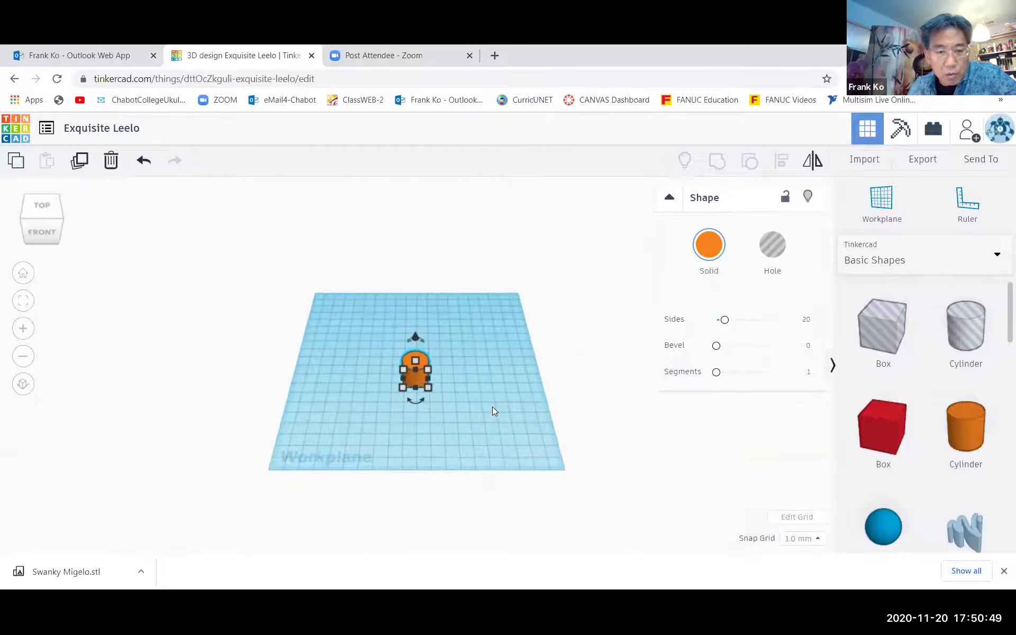
pyautogui.scroll(2, 492, 411)
pyautogui.scroll(5, 492, 406)
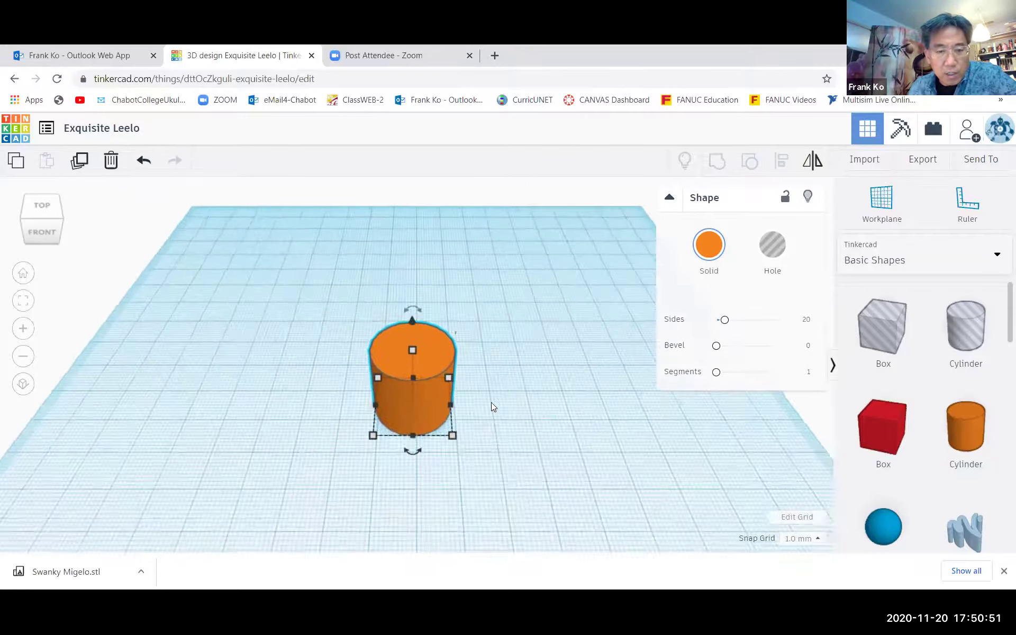
pyautogui.scroll(3, 495, 378)
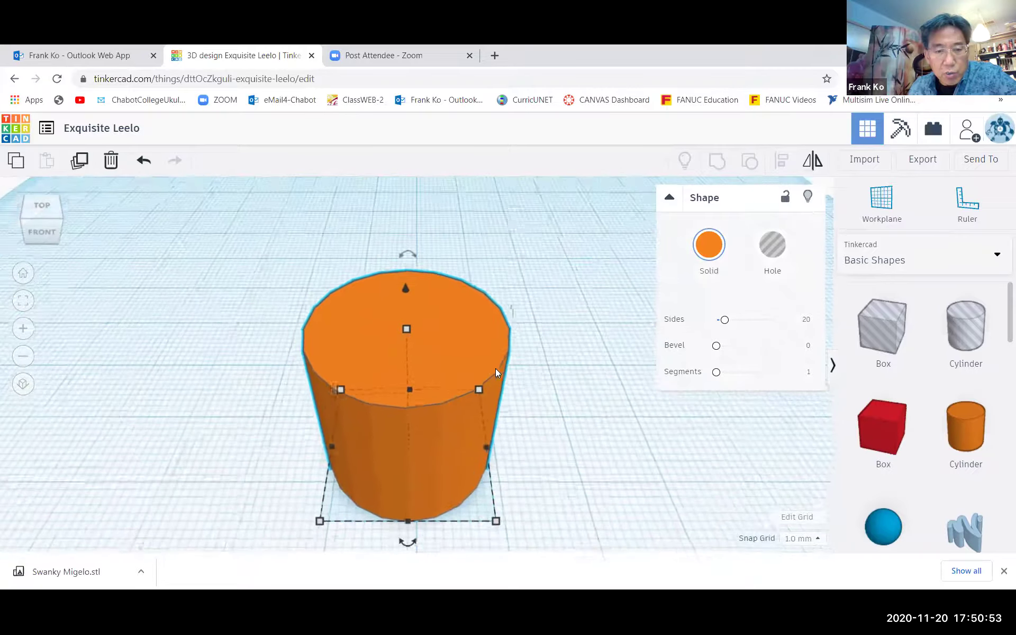
pyautogui.scroll(-2, 499, 370)
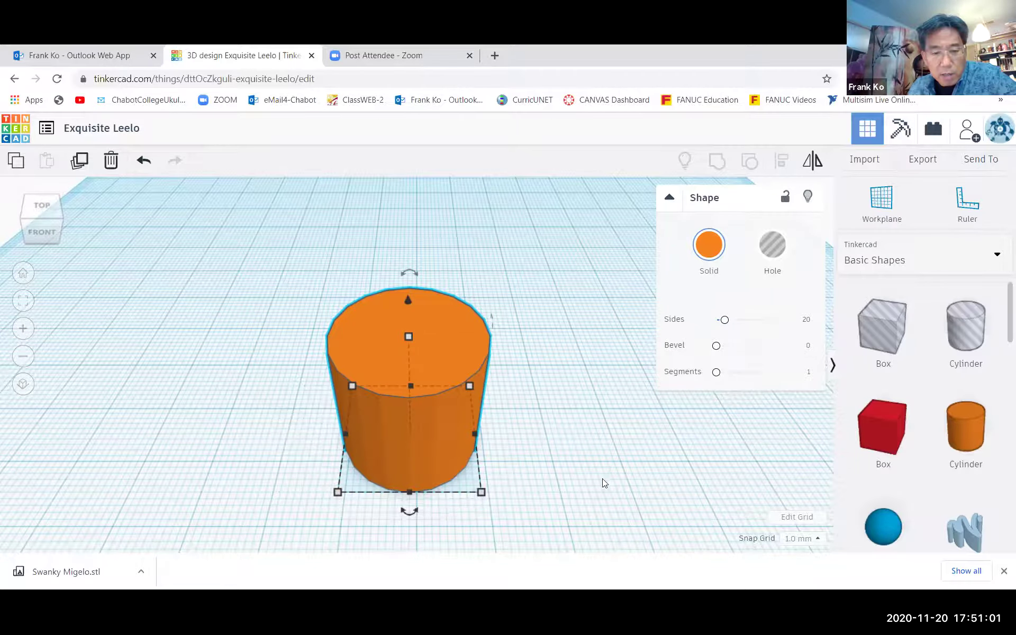
pyautogui.scroll(-1, 598, 448)
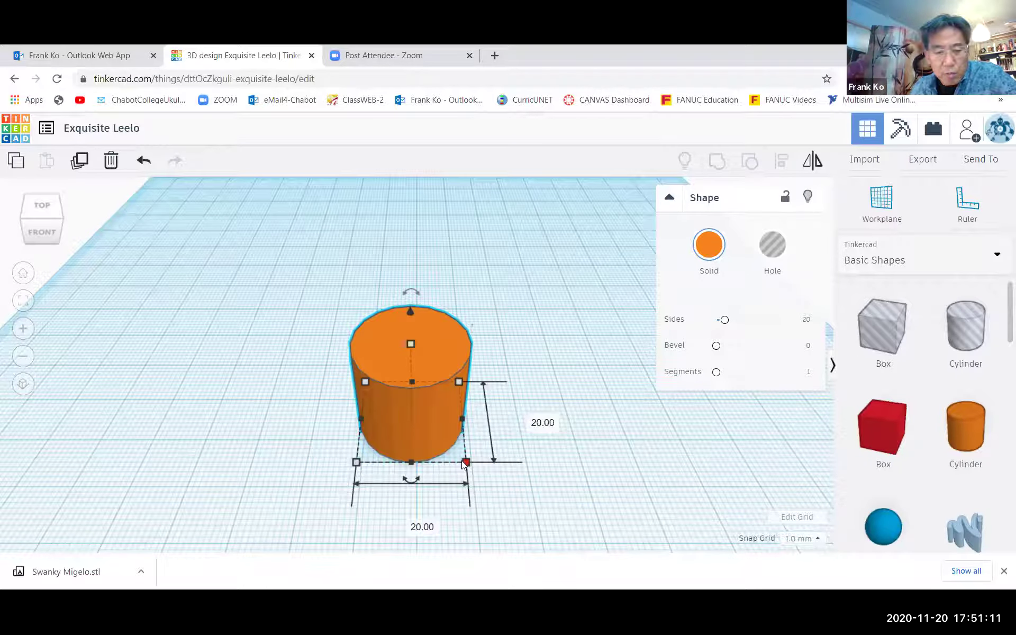
pyautogui.click(412, 345)
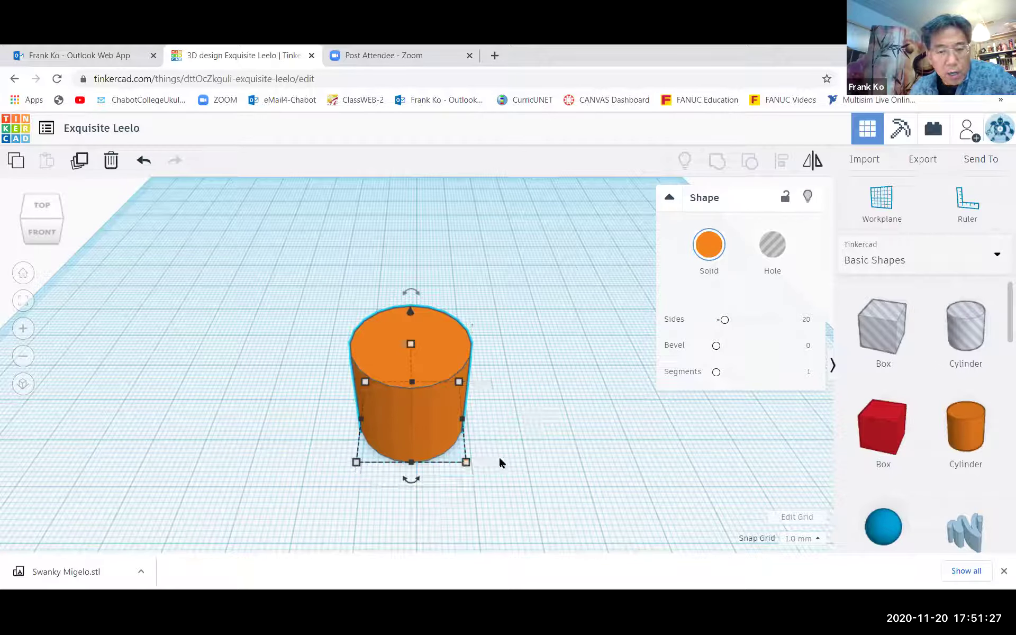
pyautogui.moveTo(502, 460); pyautogui.dragTo(574, 453, button='right')
pyautogui.scroll(3, 575, 447)
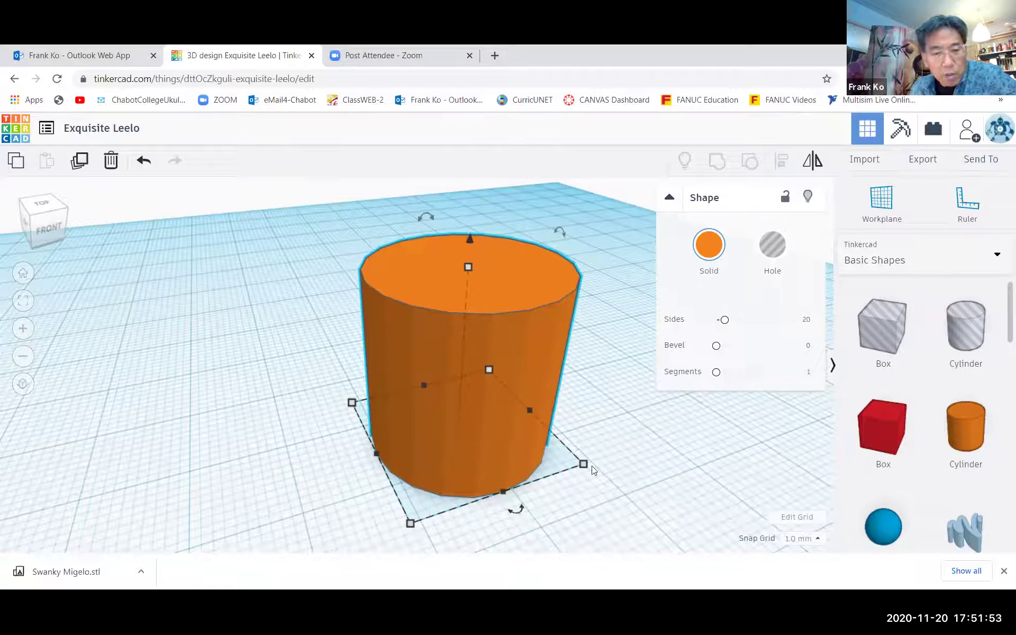
pyautogui.moveTo(583, 463)
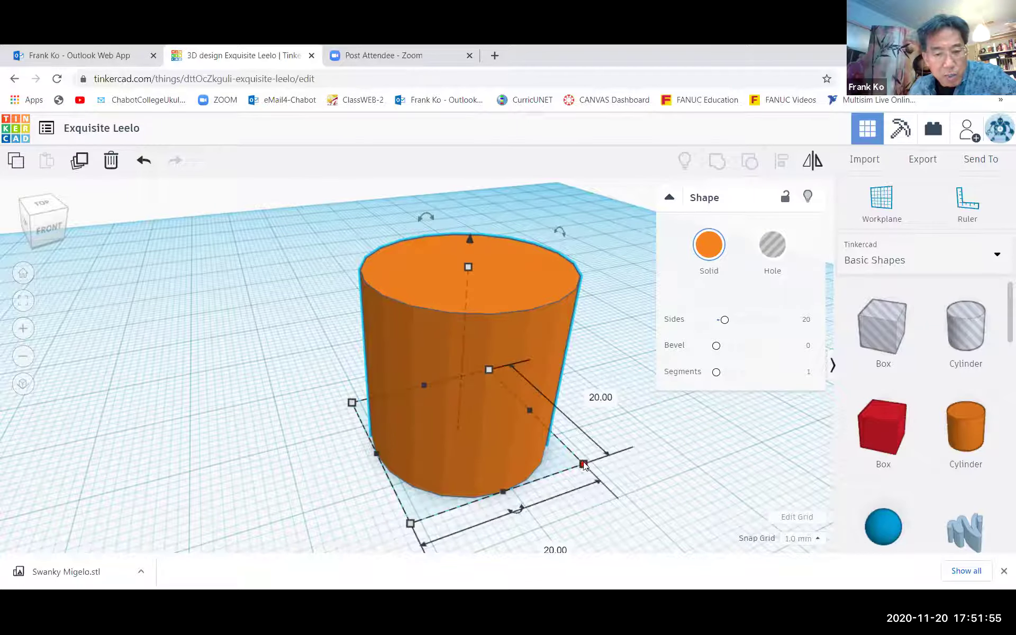
pyautogui.moveTo(468, 270)
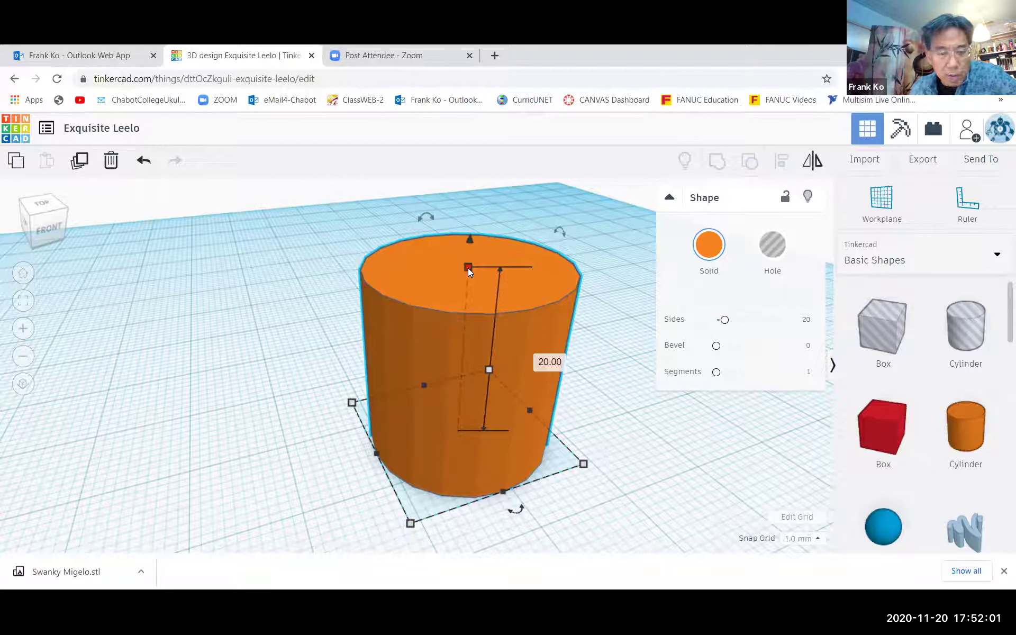
# - Lower the cylinder's height handle to 4.00 mm and orbit to a front view
pyautogui.moveTo(467, 268); pyautogui.dragTo(469, 405)
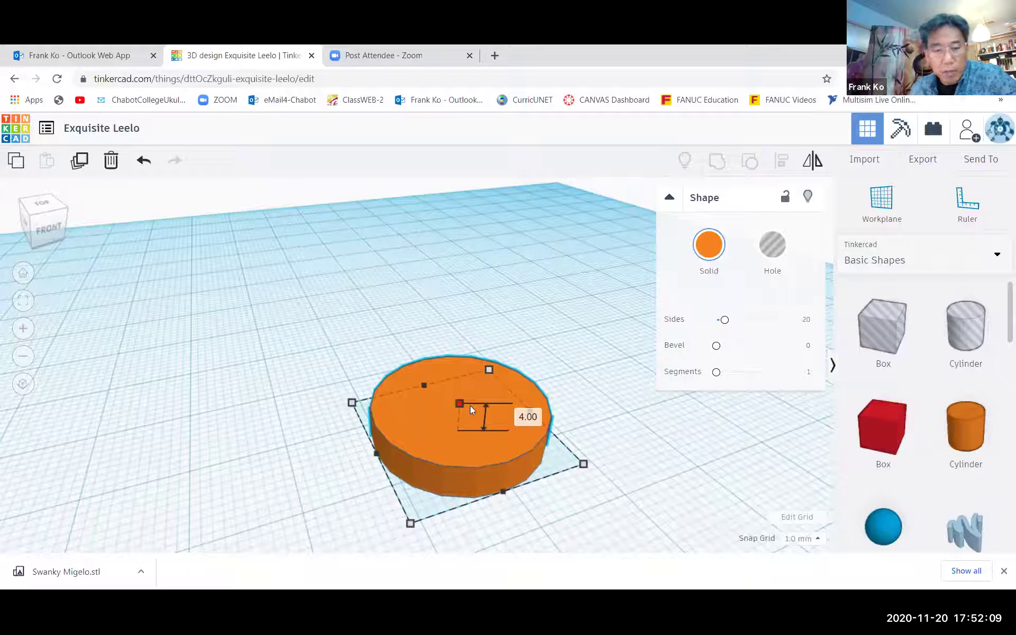
pyautogui.moveTo(470, 405); pyautogui.dragTo(470, 406)
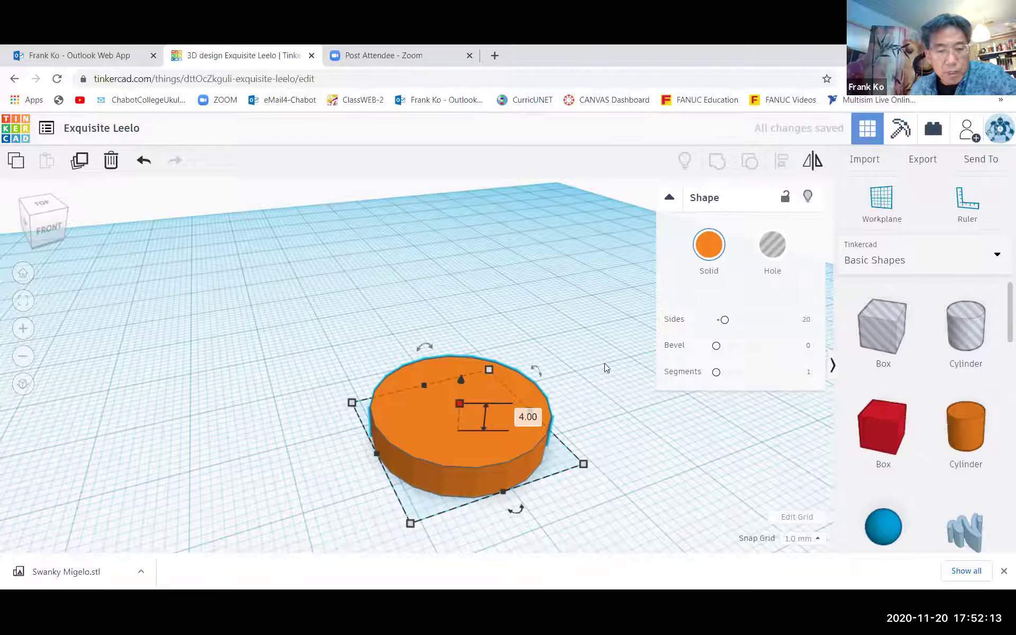
pyautogui.moveTo(609, 364); pyautogui.dragTo(556, 411, button='right')
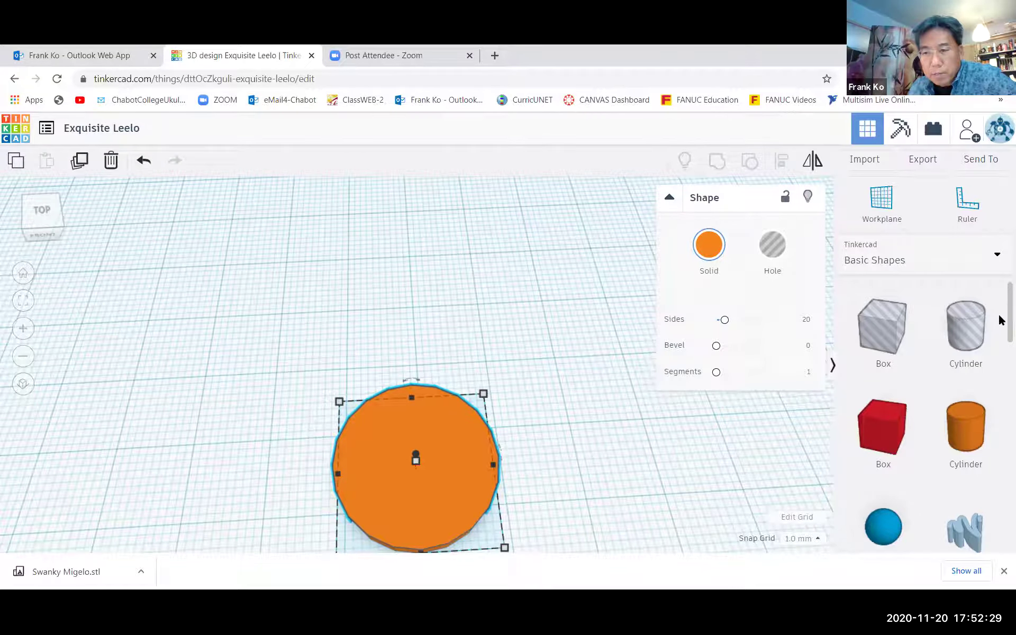
# - Place a Tube beside the disc and shrink it to about 7 by 4 mm
pyautogui.scroll(-10, 1002, 320)
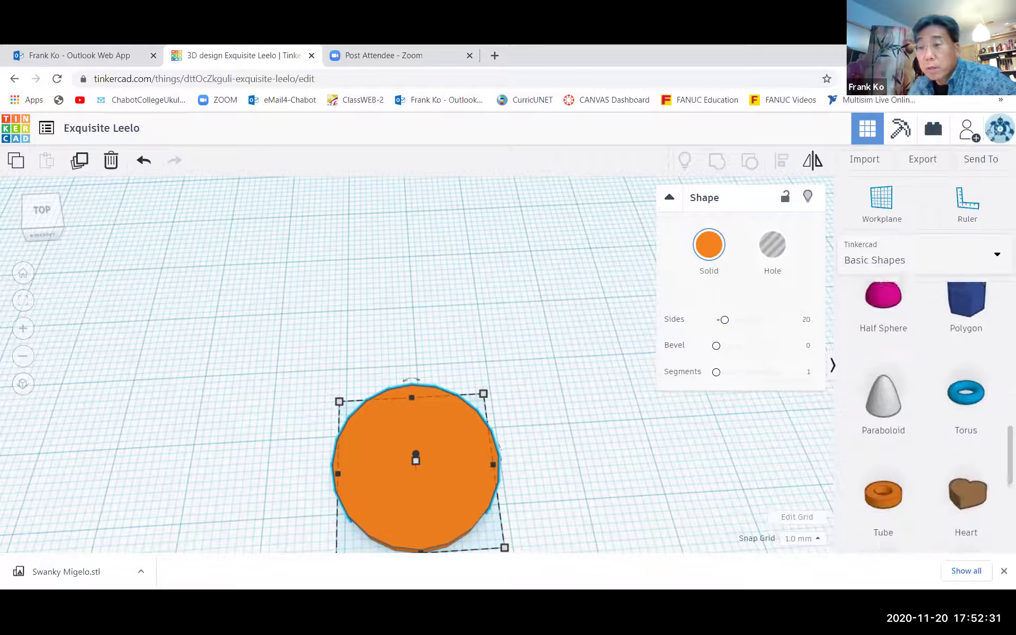
pyautogui.scroll(-4, 937, 418)
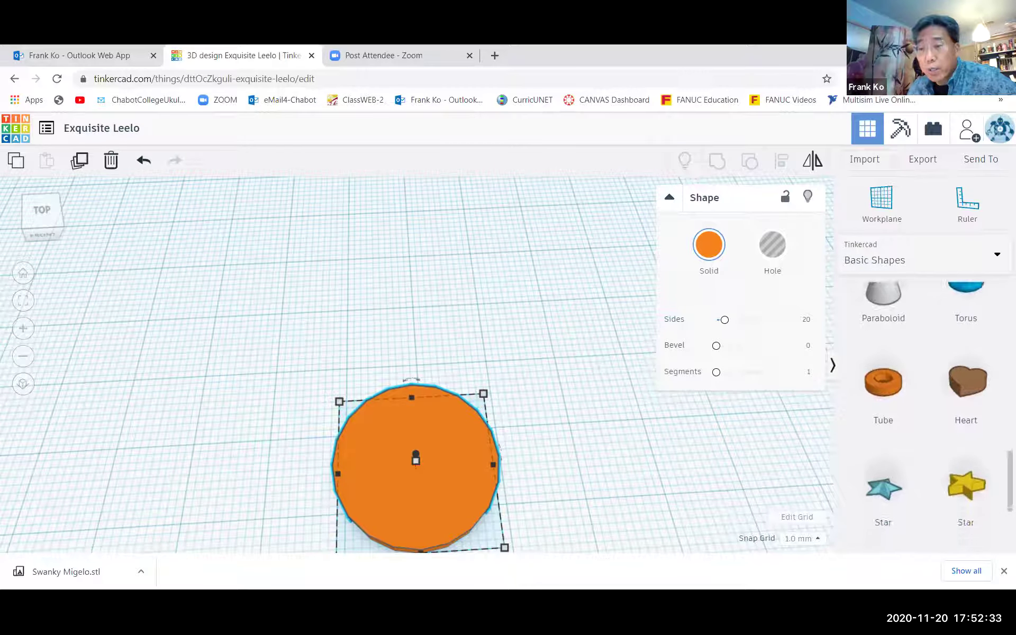
pyautogui.scroll(1, 921, 410)
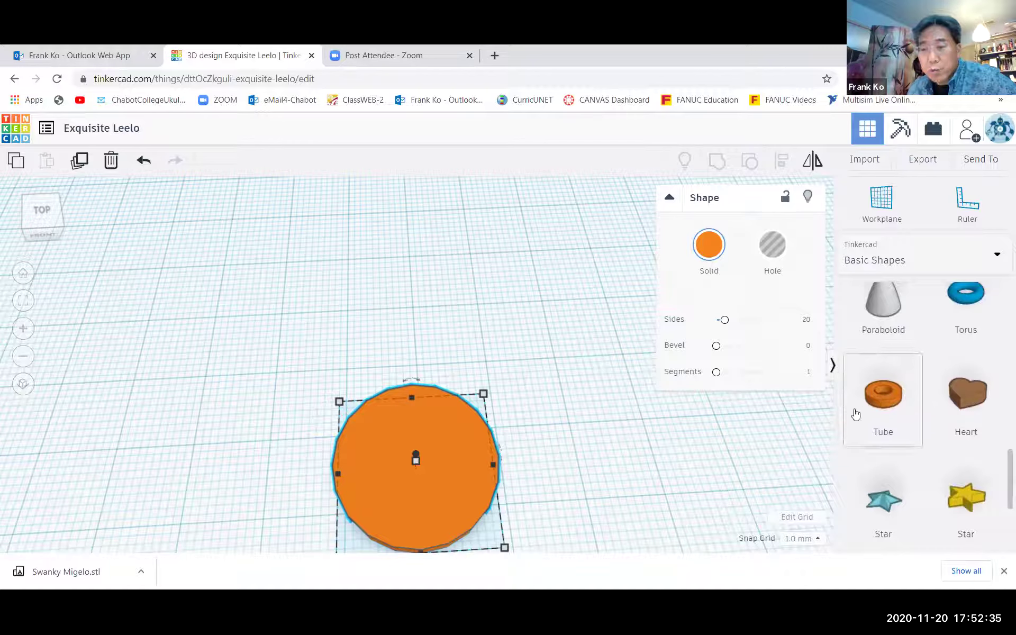
pyautogui.moveTo(856, 414); pyautogui.dragTo(484, 332)
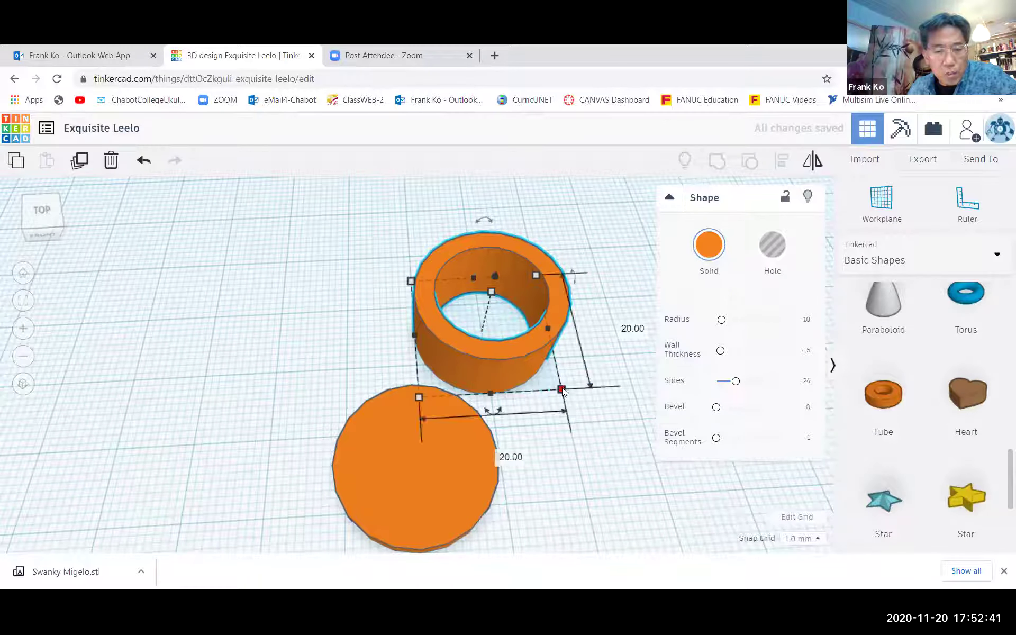
pyautogui.moveTo(562, 389); pyautogui.dragTo(458, 301)
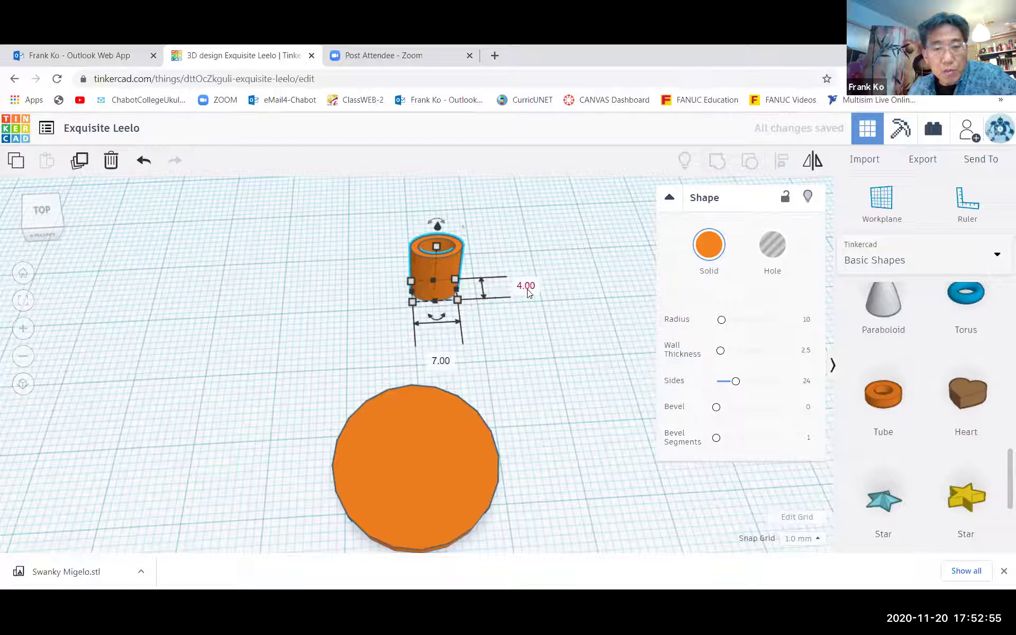
# - Change the tube's 4.00 dimension to 7 and adjust its footprint
pyautogui.click(526, 285)
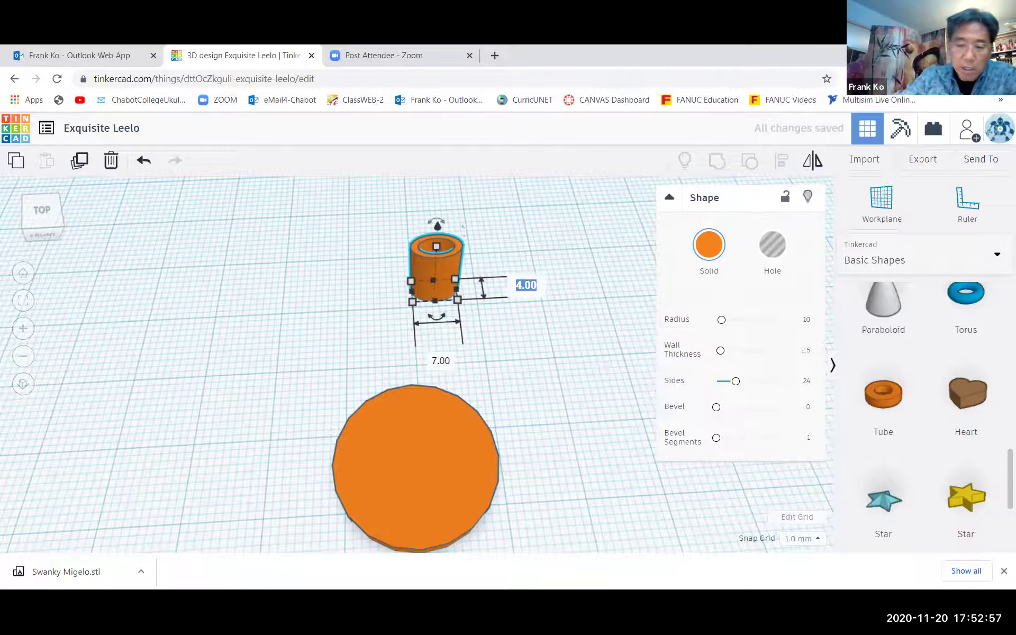
pyautogui.write('7')
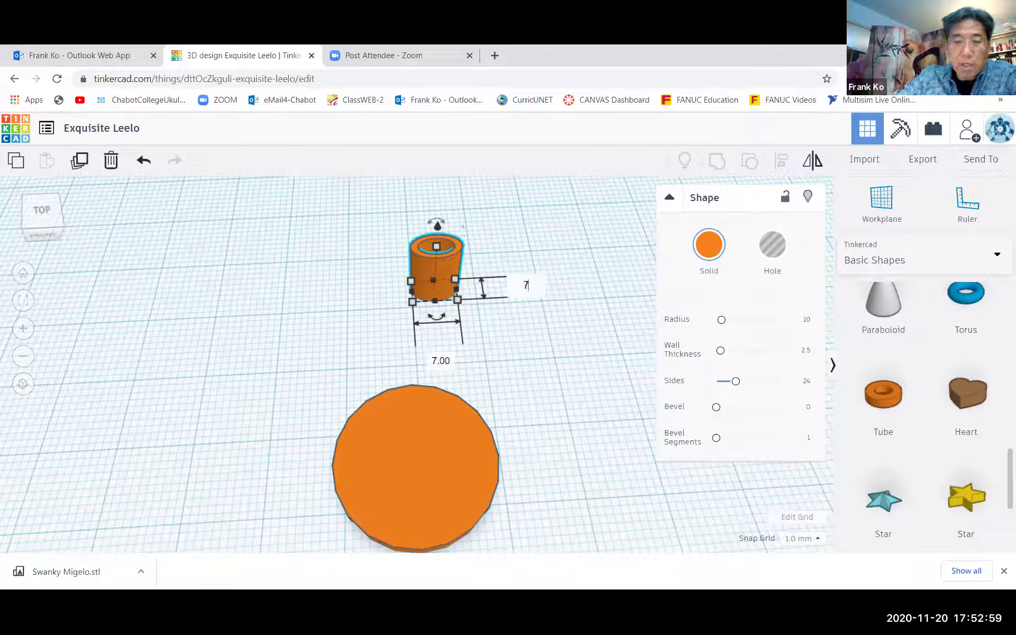
pyautogui.press('Return')
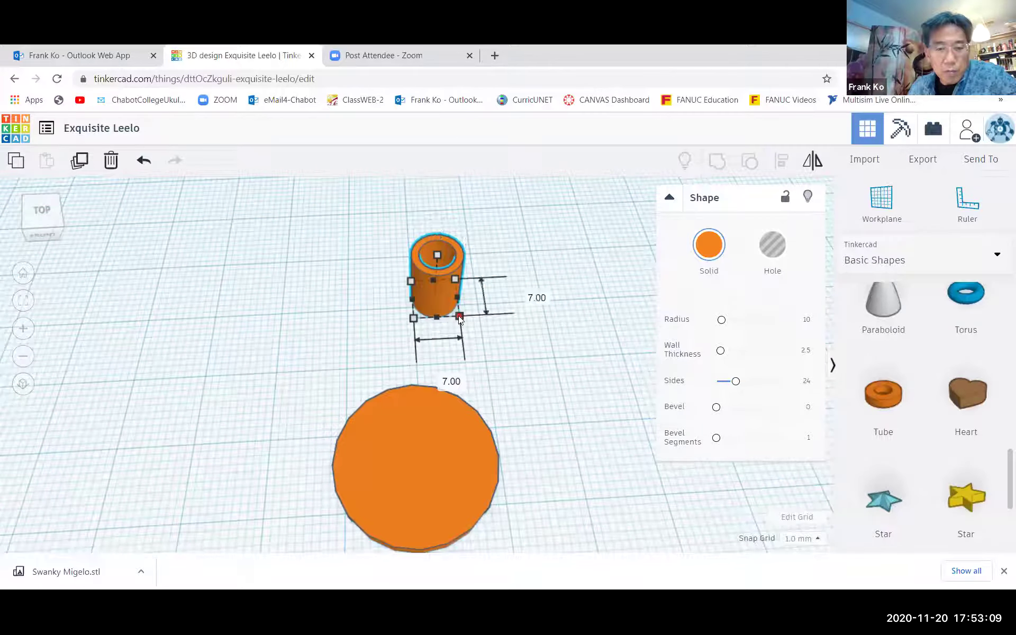
pyautogui.moveTo(458, 316)
pyautogui.mouseDown()
pyautogui.moveTo(470, 320)
pyautogui.moveTo(454, 317)
pyautogui.moveTo(467, 307)
pyautogui.mouseUp()
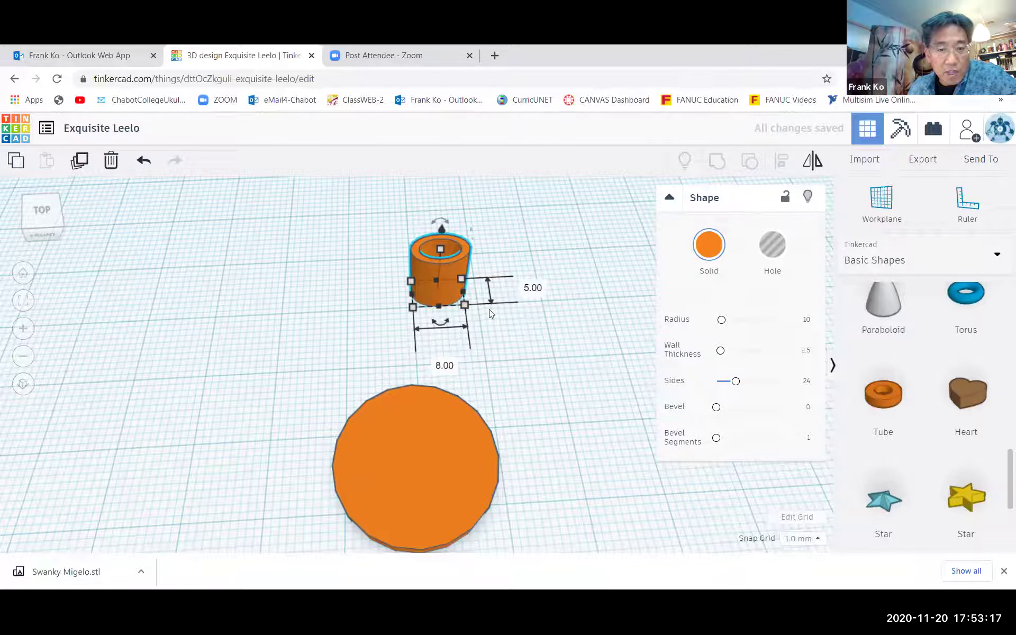
pyautogui.moveTo(460, 316)
pyautogui.mouseDown()
pyautogui.moveTo(445, 297)
pyautogui.moveTo(478, 322)
pyautogui.moveTo(471, 313)
pyautogui.mouseUp()
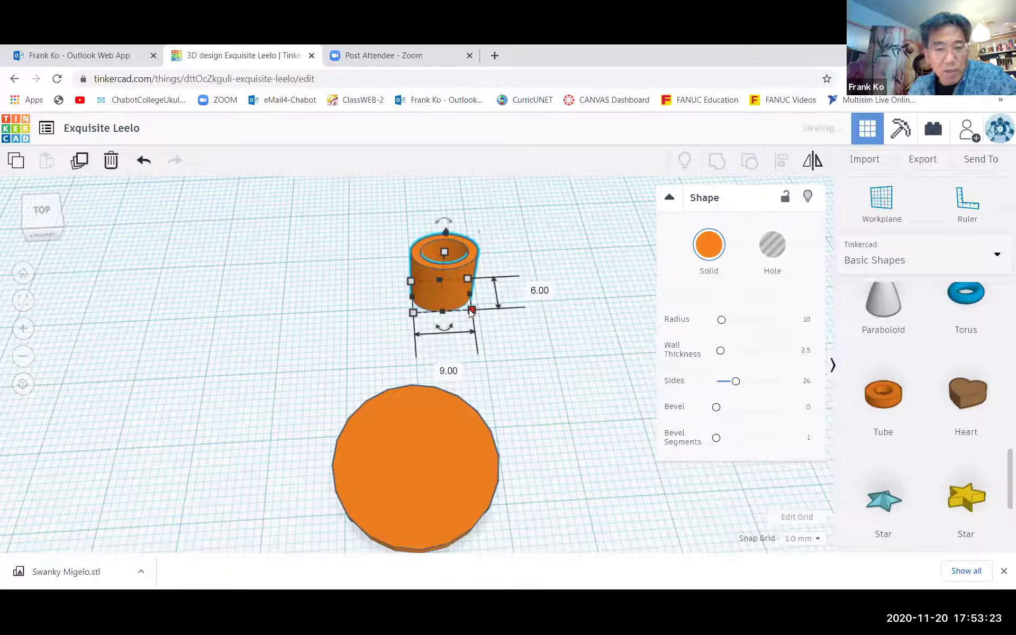
# - Enter 7 for the remaining length and width, making the tube 7 by 7 mm
pyautogui.click(540, 290)
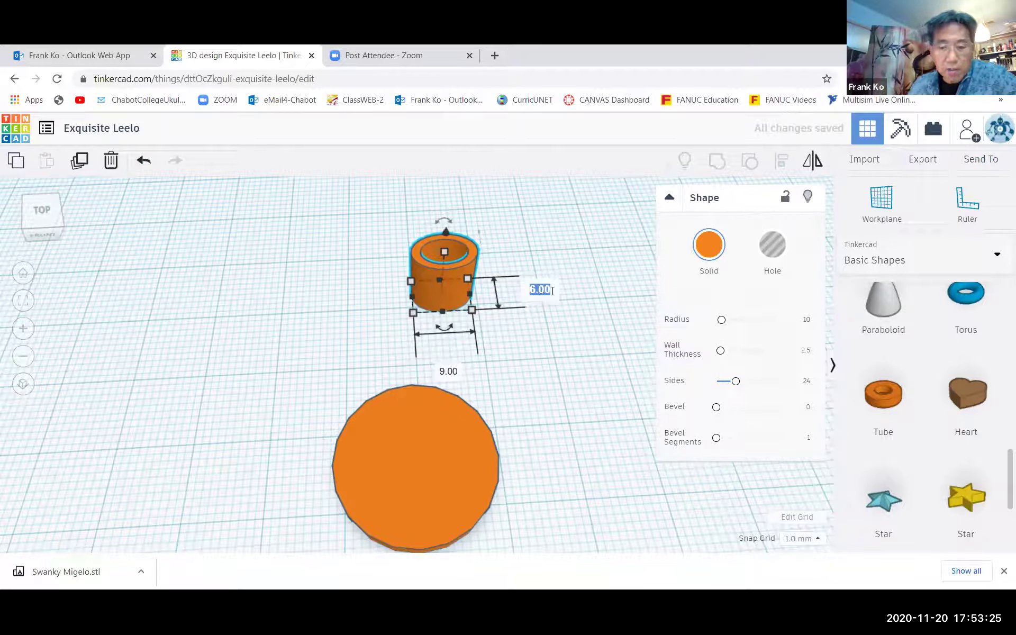
pyautogui.write('7')
pyautogui.press('Return')
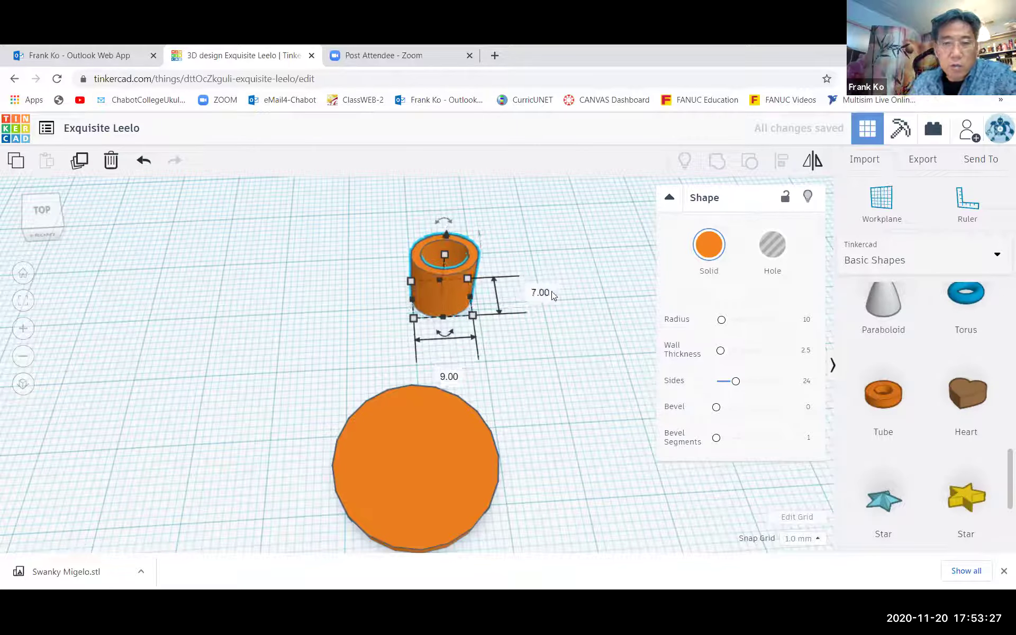
pyautogui.click(451, 378)
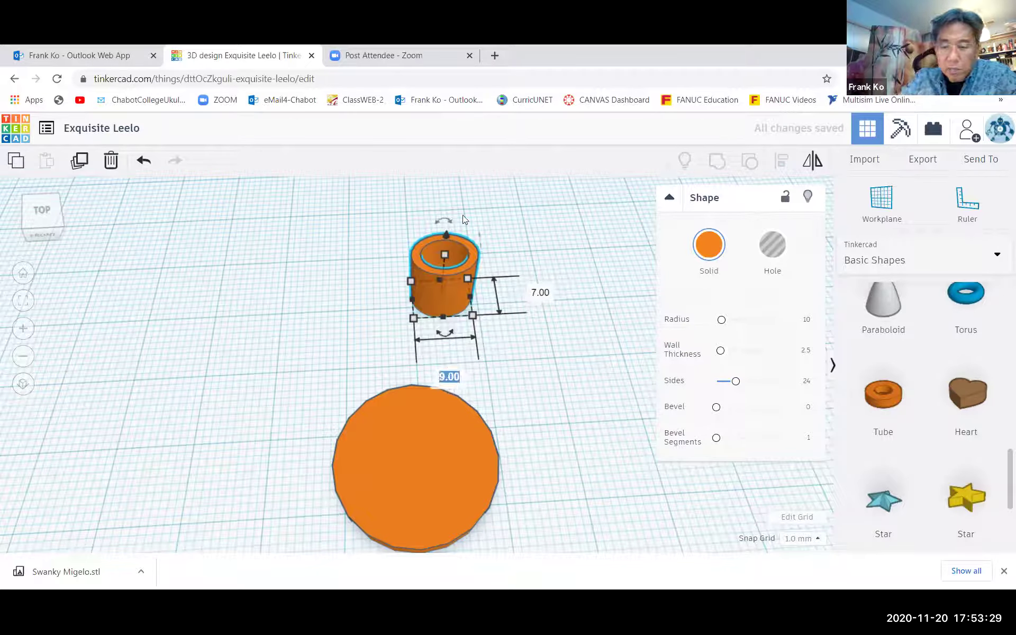
pyautogui.write('7')
pyautogui.press('Return')
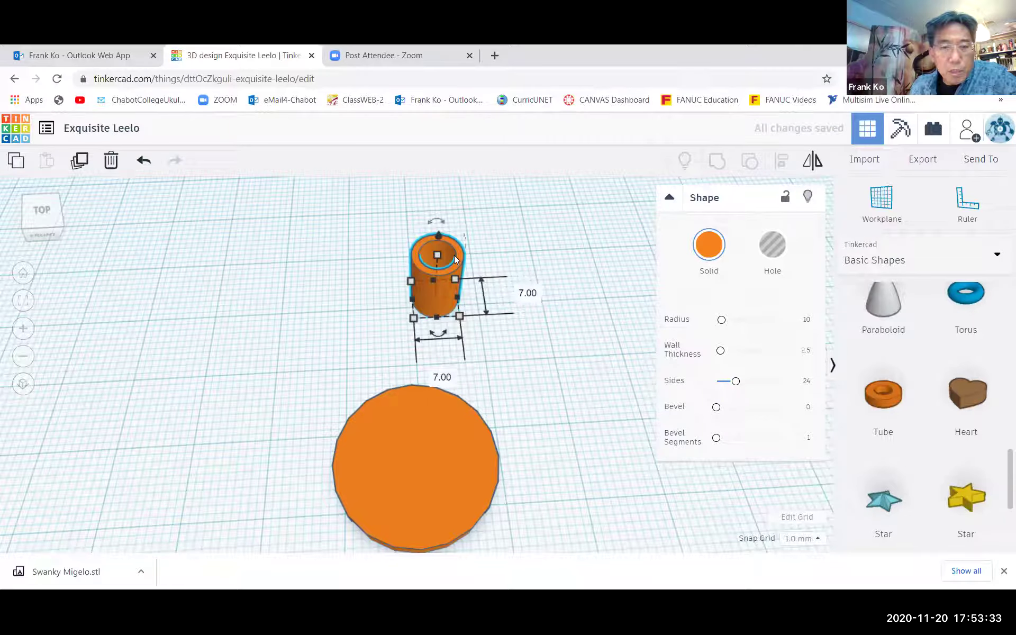
# - Check the tube's height, leaving it at 10.00 mm
pyautogui.click(437, 254)
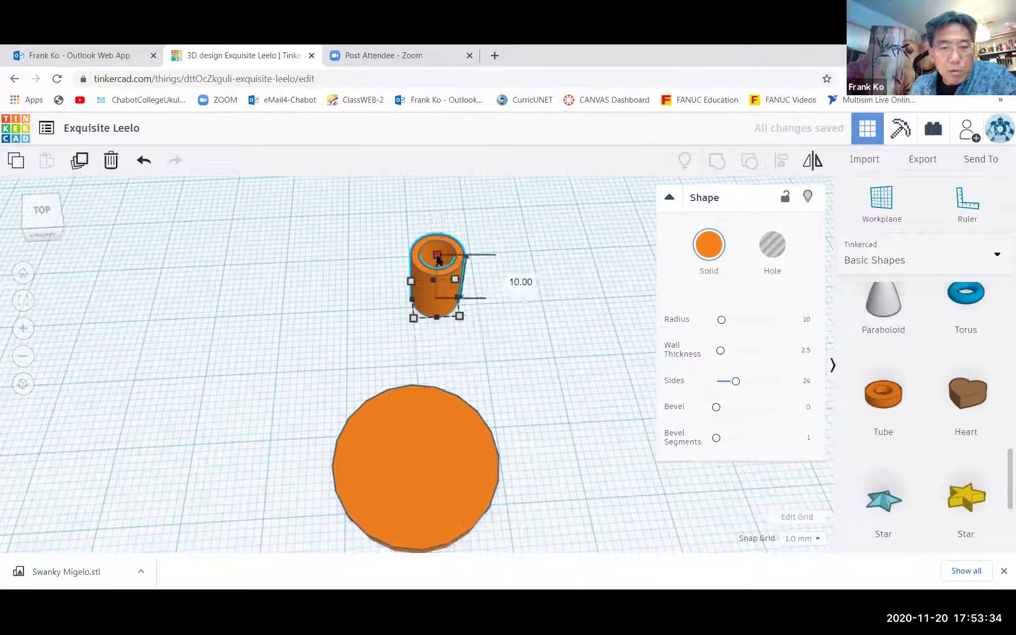
pyautogui.click(511, 279)
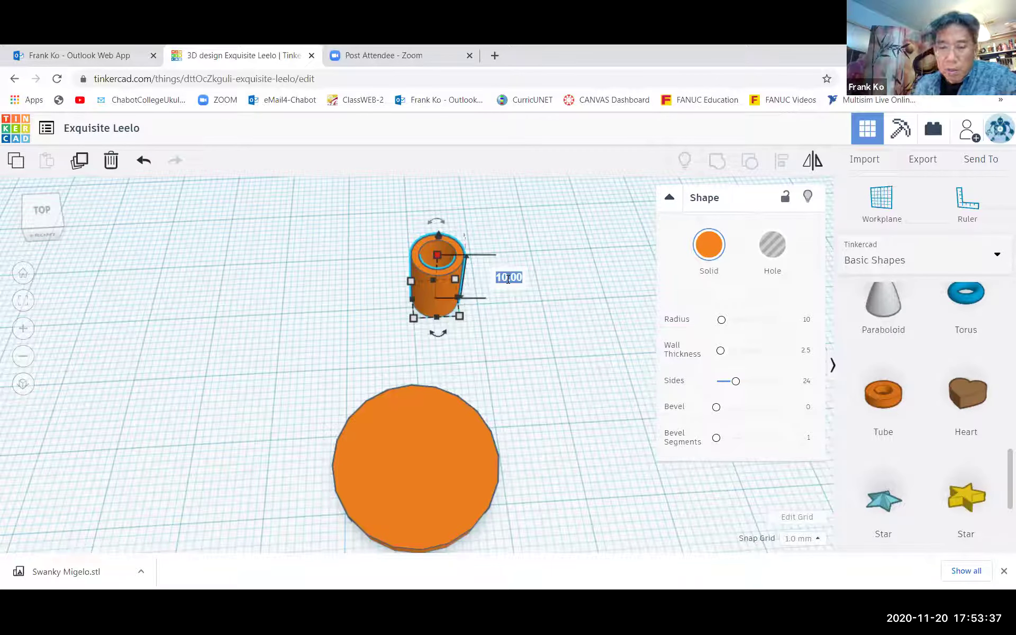
pyautogui.click(435, 268)
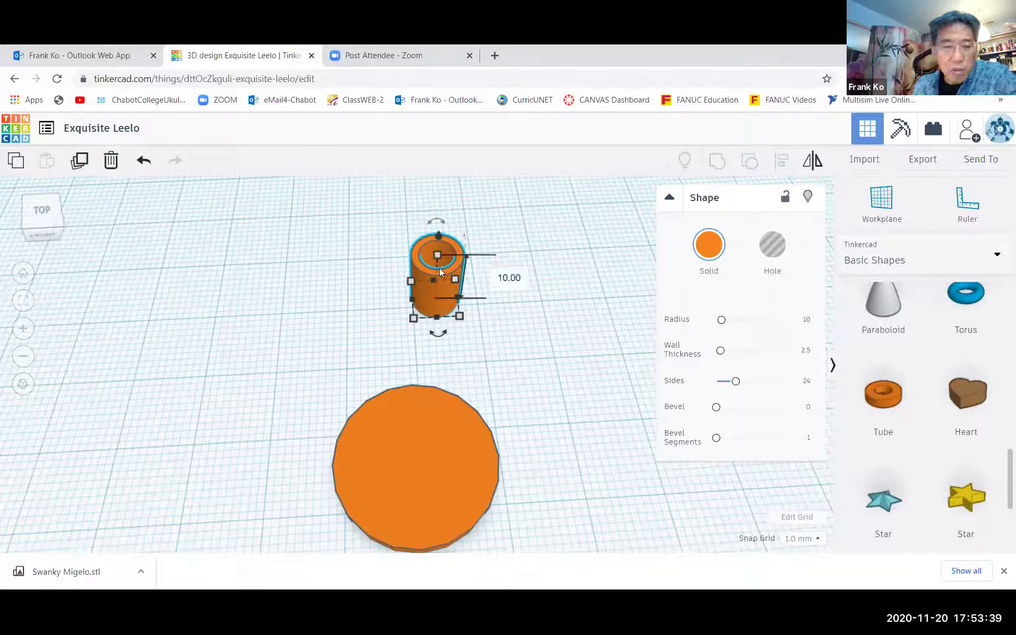
# - Move the tube onto the disc's top edge as an eyelet and orbit to check it
pyautogui.moveTo(439, 273); pyautogui.dragTo(414, 388)
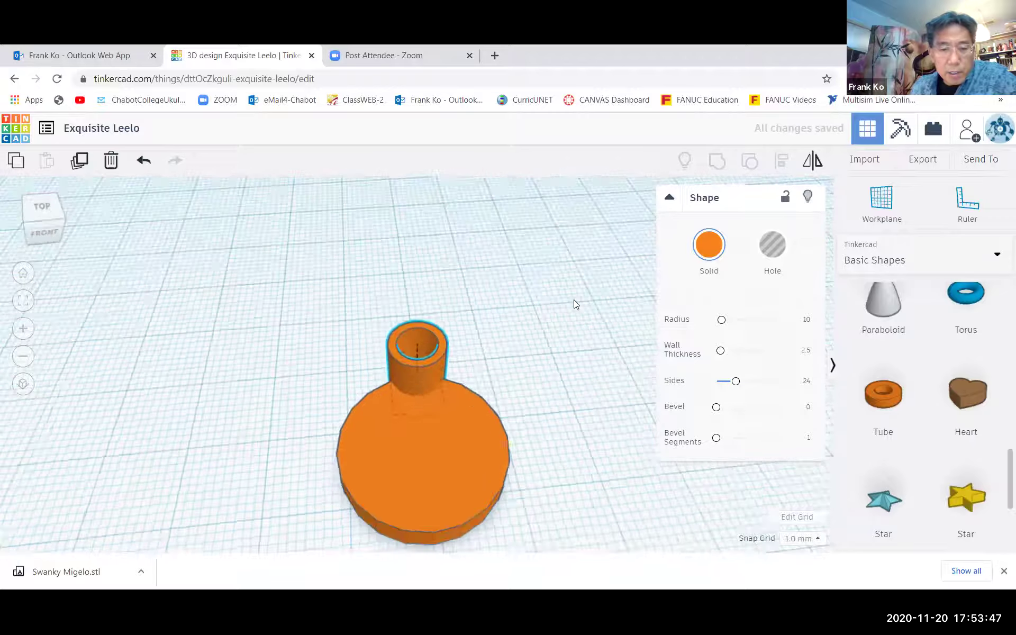
pyautogui.moveTo(576, 305); pyautogui.dragTo(556, 483, button='right')
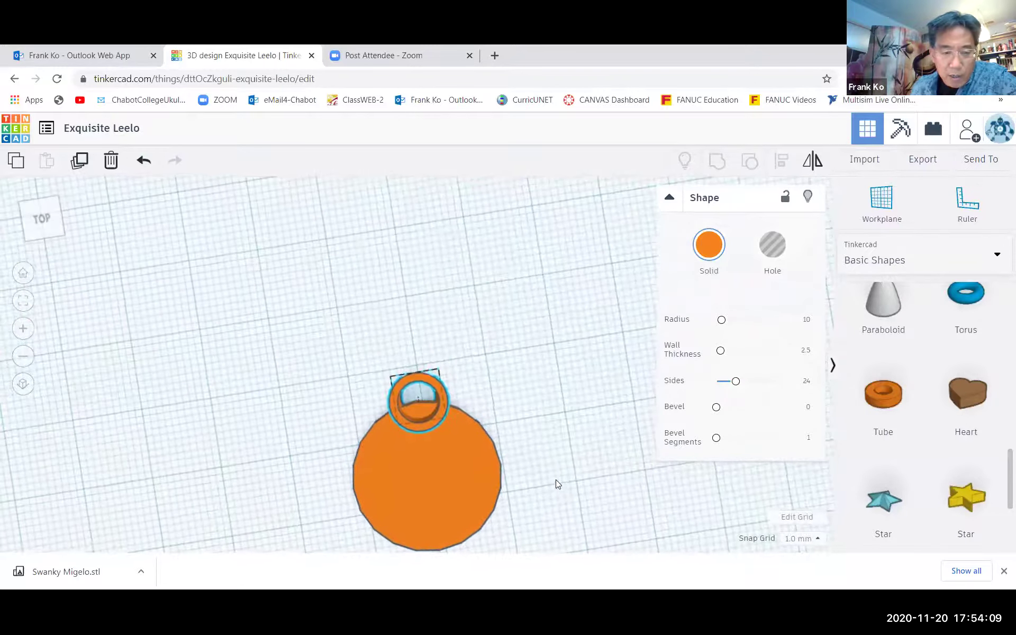
pyautogui.scroll(5, 555, 392)
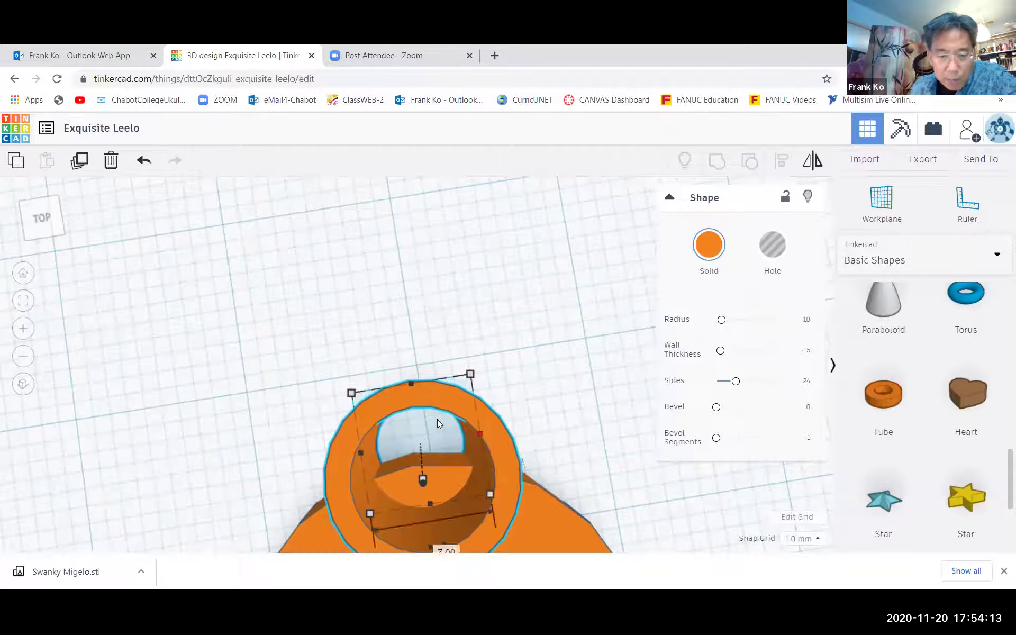
pyautogui.scroll(-3, 644, 390)
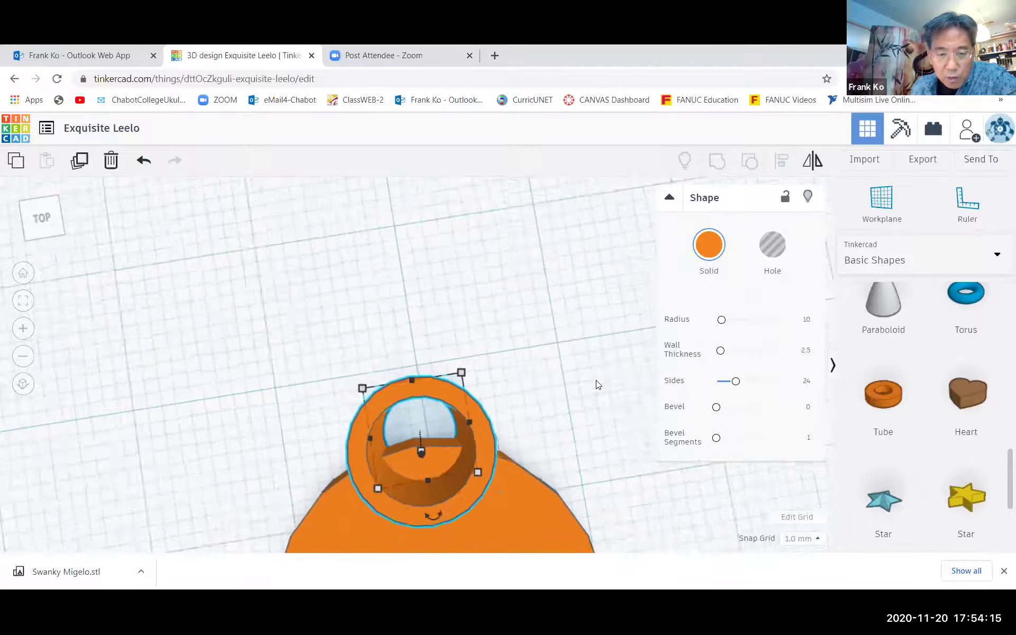
pyautogui.moveTo(556, 414); pyautogui.dragTo(488, 321, button='right')
# - Set the eyelet tube's height to 4 mm so it sits flush with the disc
pyautogui.moveTo(459, 254)
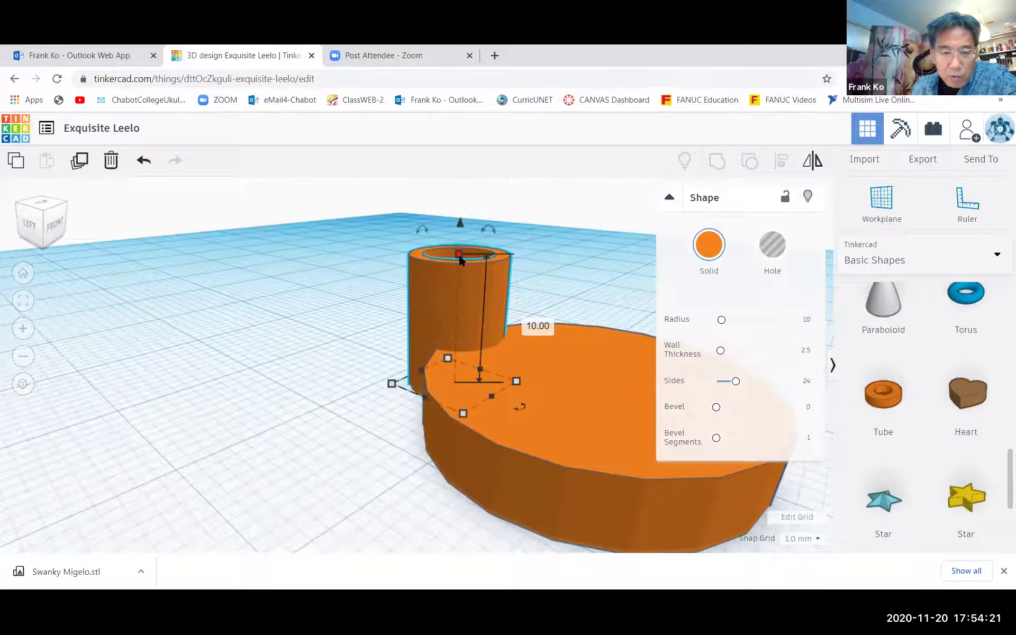
pyautogui.click(522, 324)
pyautogui.write('4')
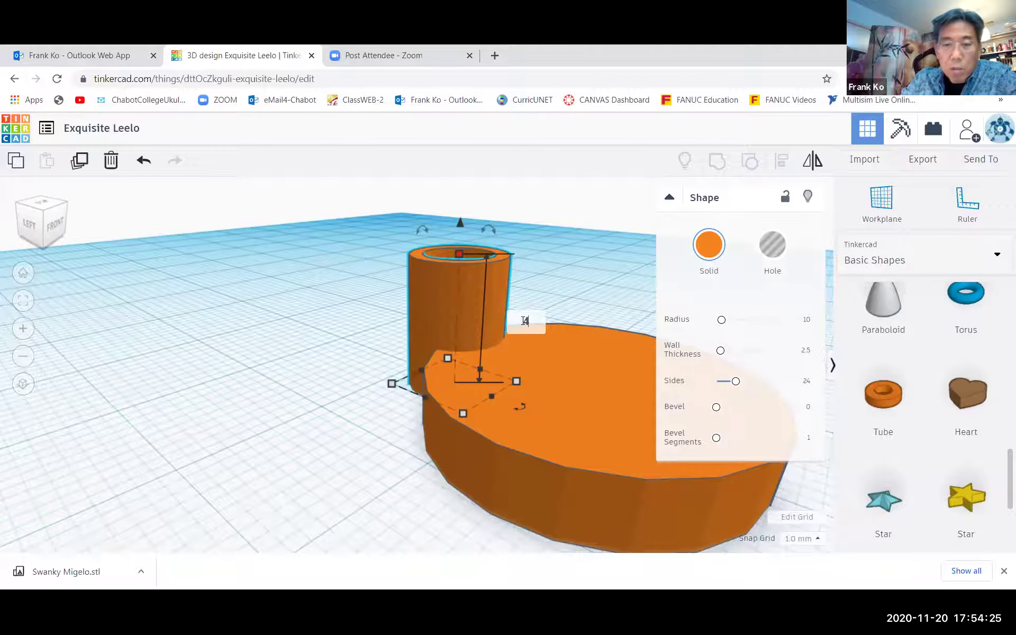
pyautogui.press('Return')
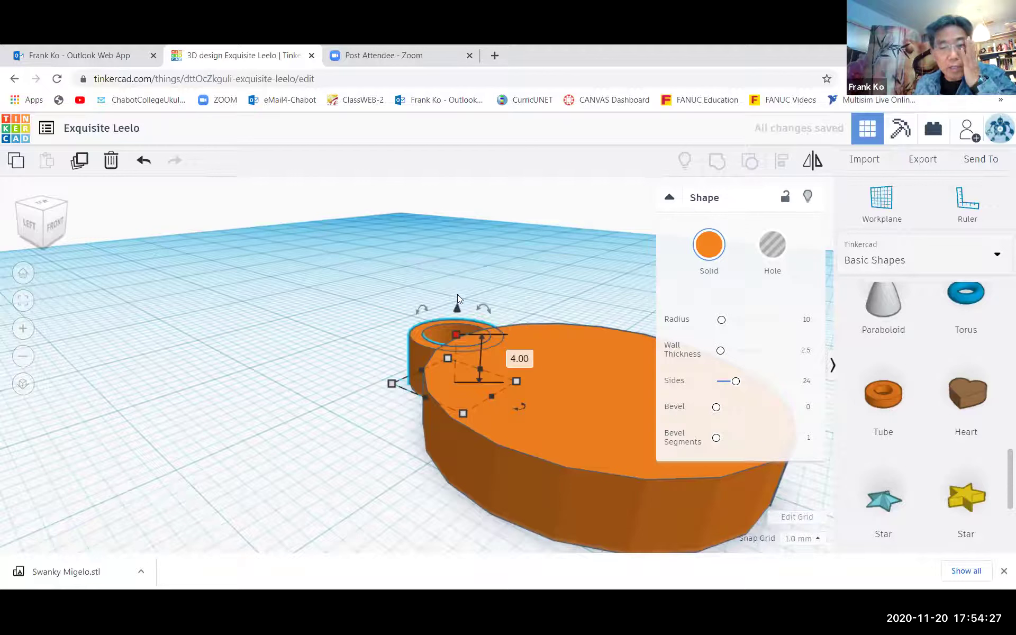
pyautogui.click(356, 300)
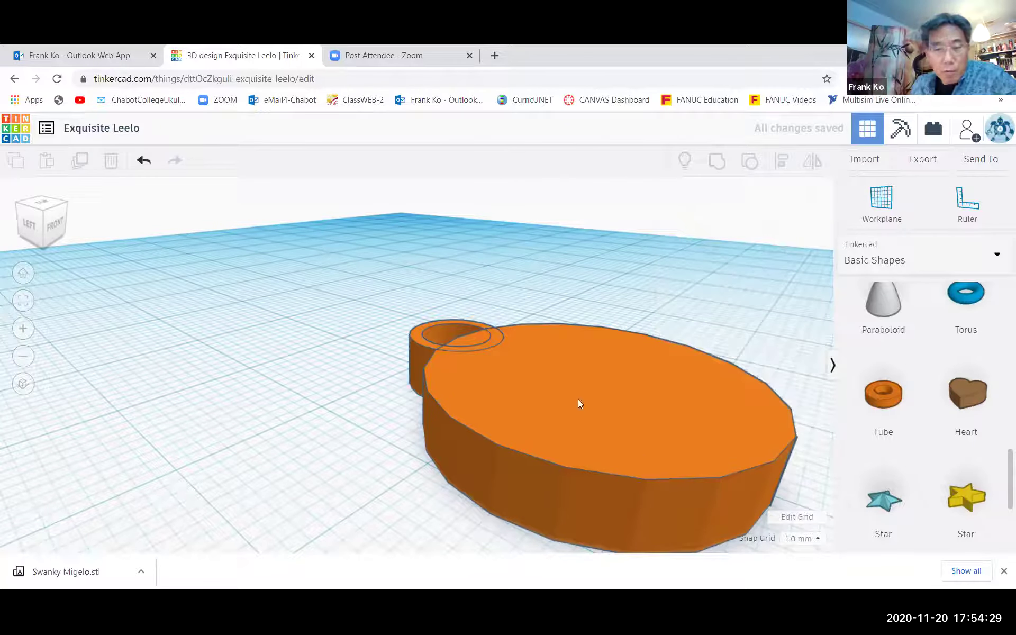
pyautogui.scroll(-3, 593, 360)
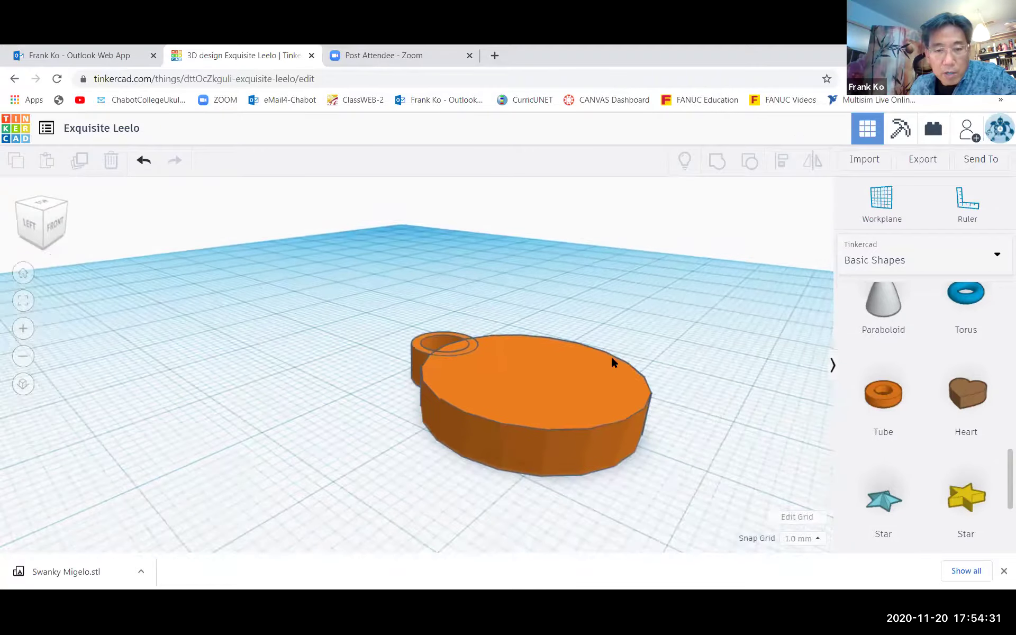
pyautogui.moveTo(602, 449); pyautogui.dragTo(588, 400, button='right')
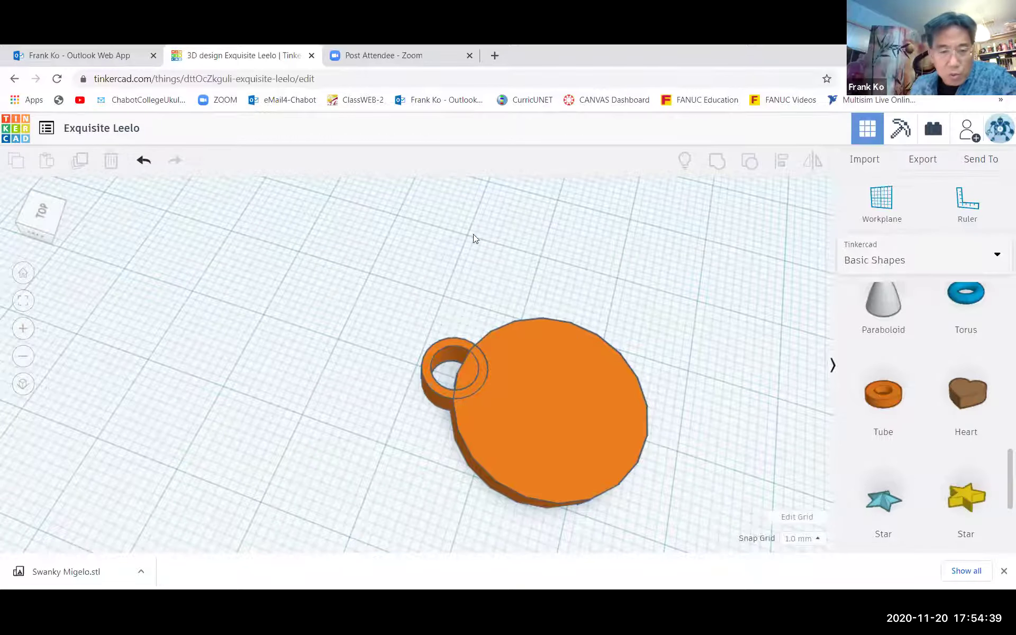
# - Group the disc and eyelet ring together and shift the pendant slightly left
pyautogui.moveTo(375, 341); pyautogui.dragTo(693, 534)
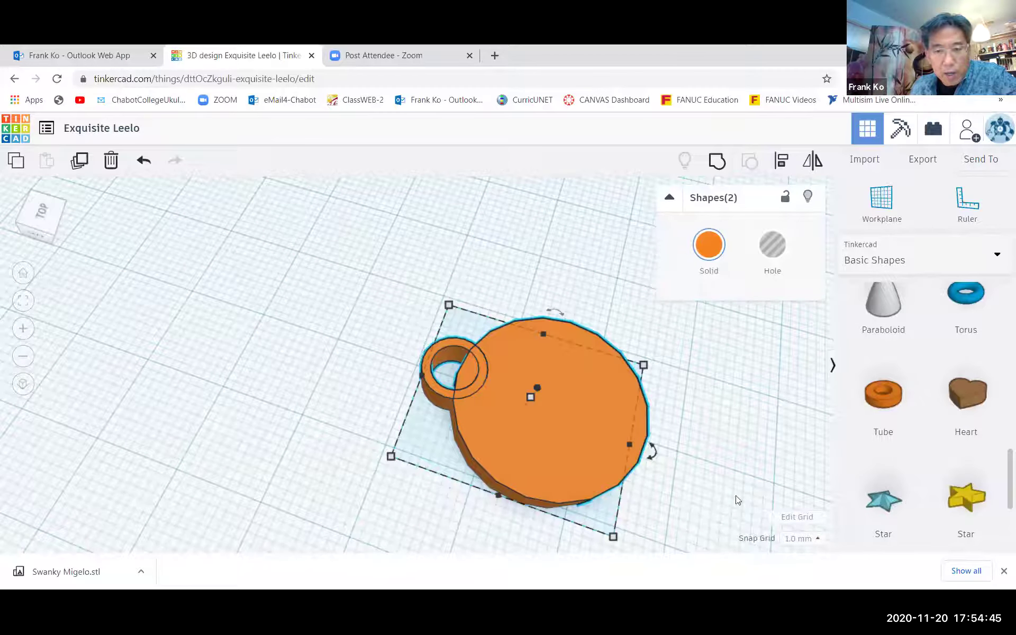
pyautogui.click(717, 161)
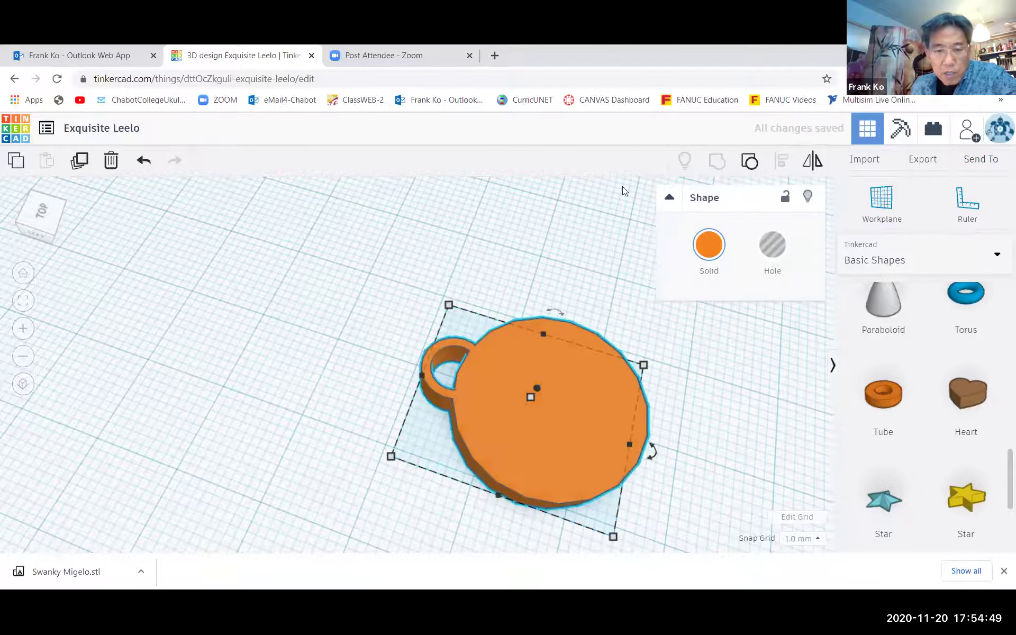
pyautogui.click(523, 217)
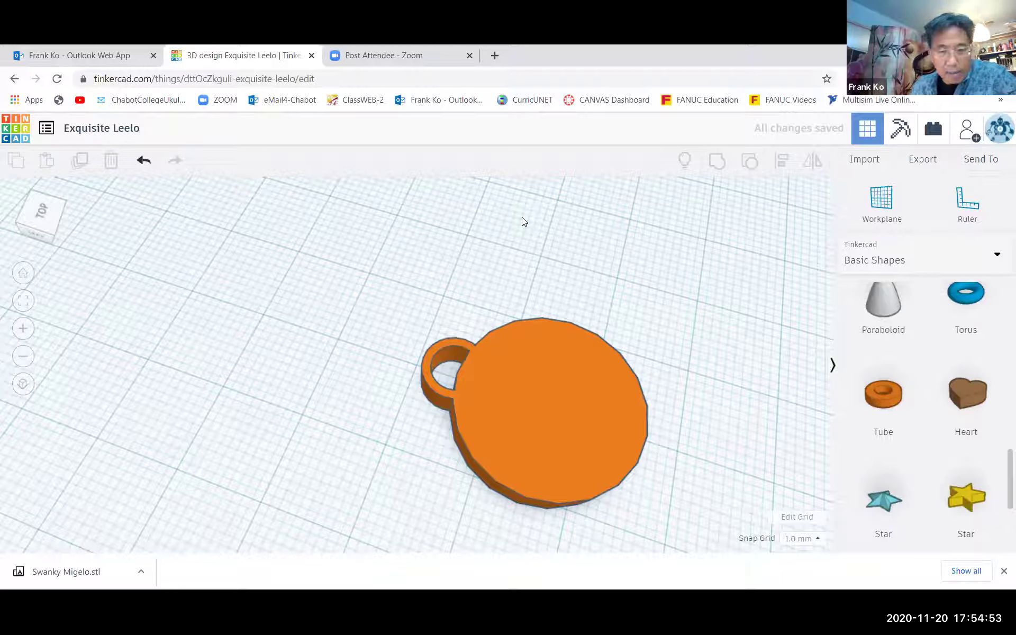
pyautogui.moveTo(582, 454); pyautogui.dragTo(497, 404)
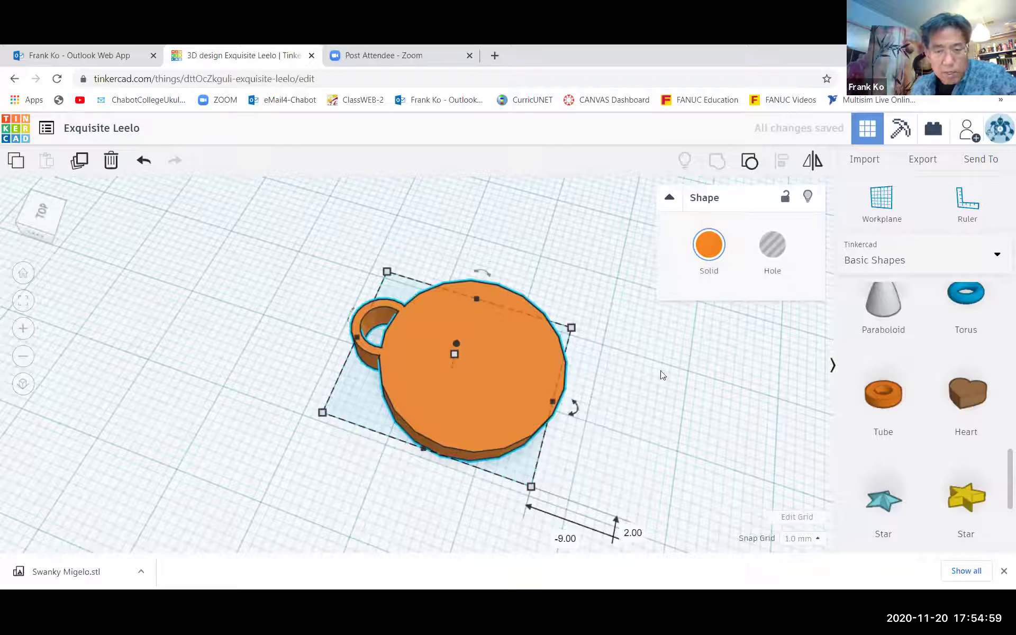
pyautogui.moveTo(655, 373); pyautogui.dragTo(460, 486, button='right')
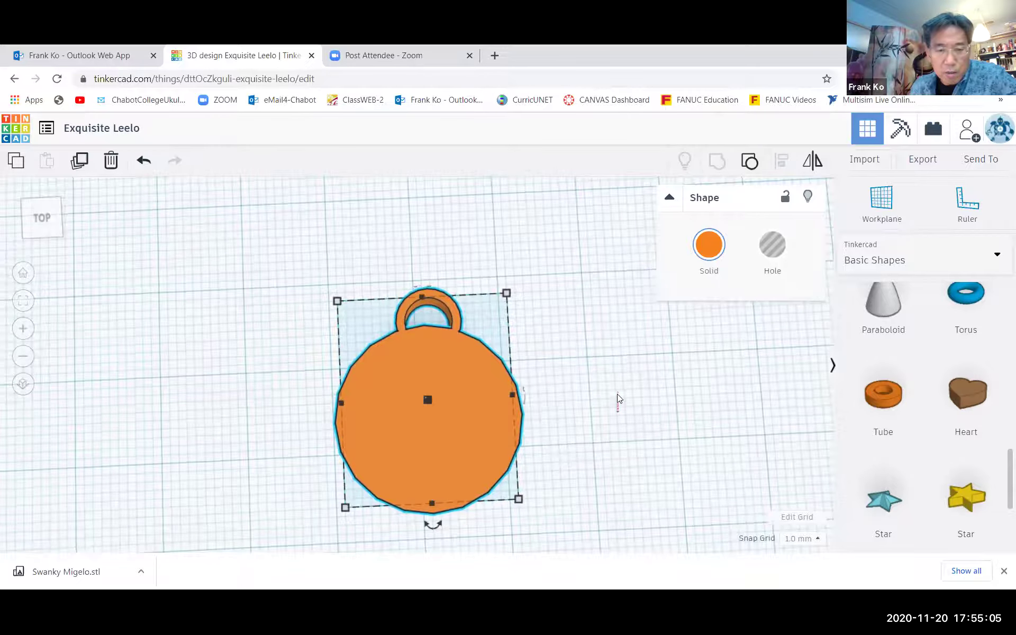
# - Change the pendant's solid colour from orange to blue, trying red first
pyautogui.click(817, 386)
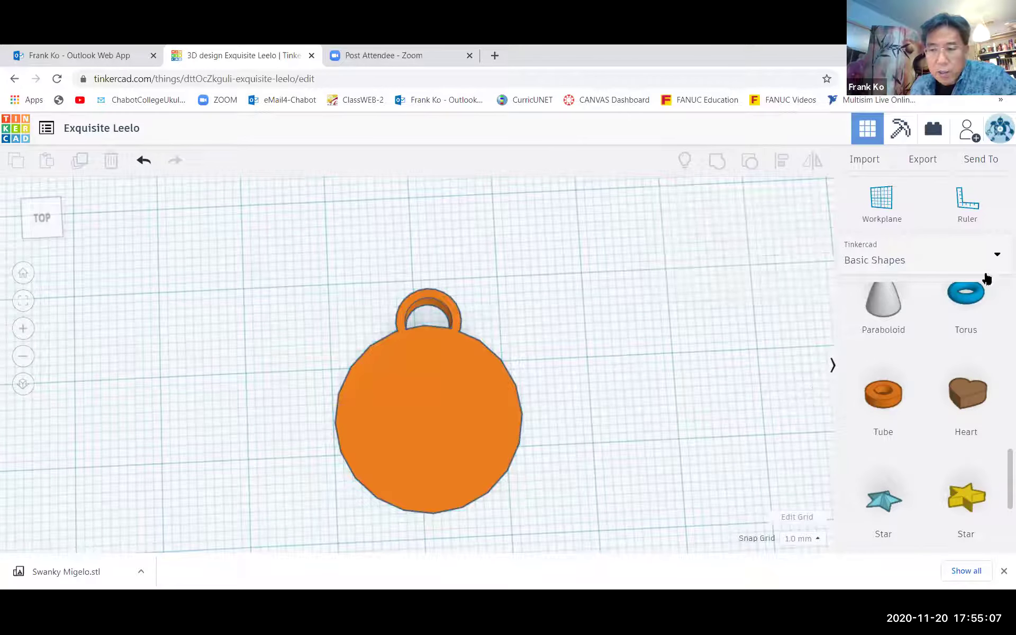
pyautogui.click(997, 255)
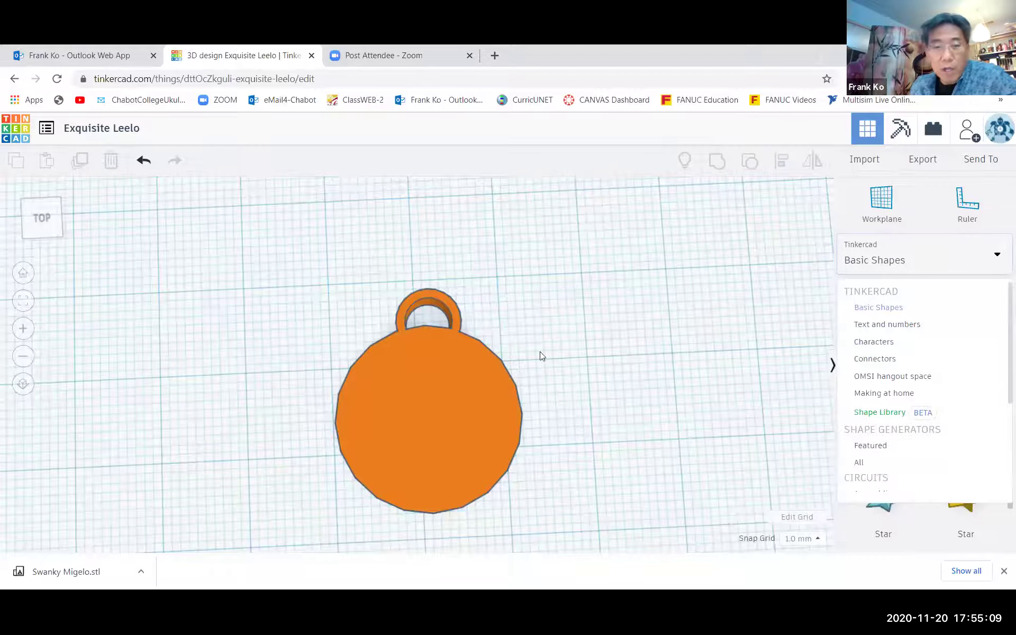
pyautogui.click(593, 322)
pyautogui.click(470, 400)
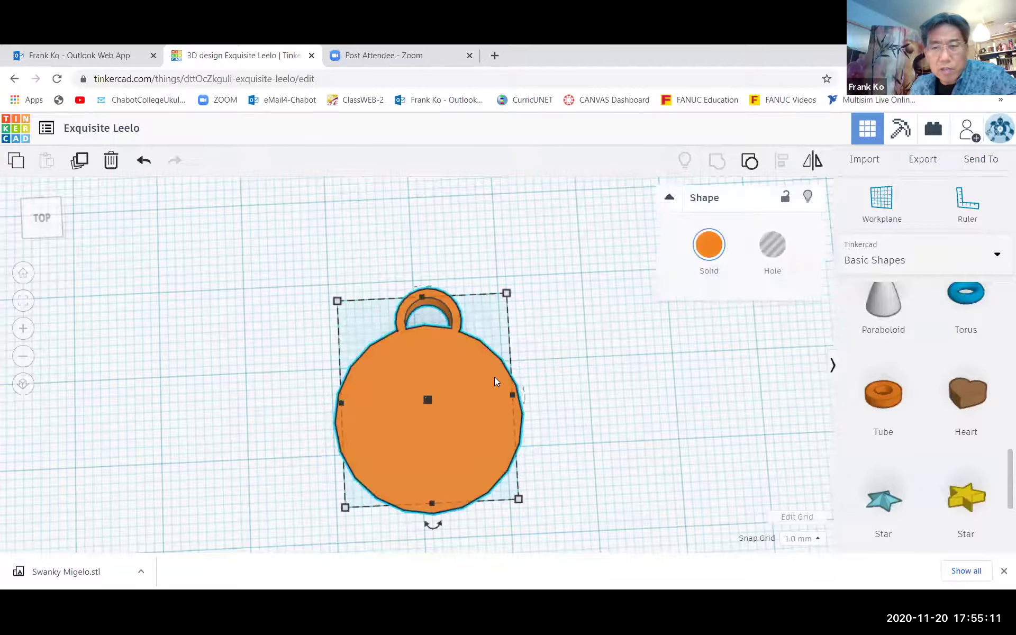
pyautogui.click(708, 246)
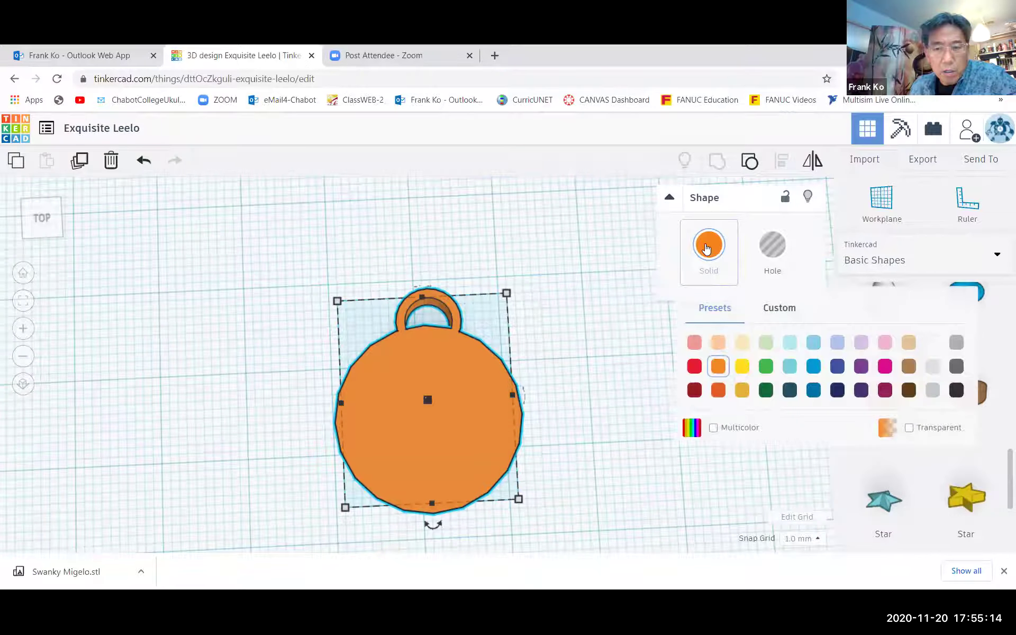
pyautogui.click(694, 366)
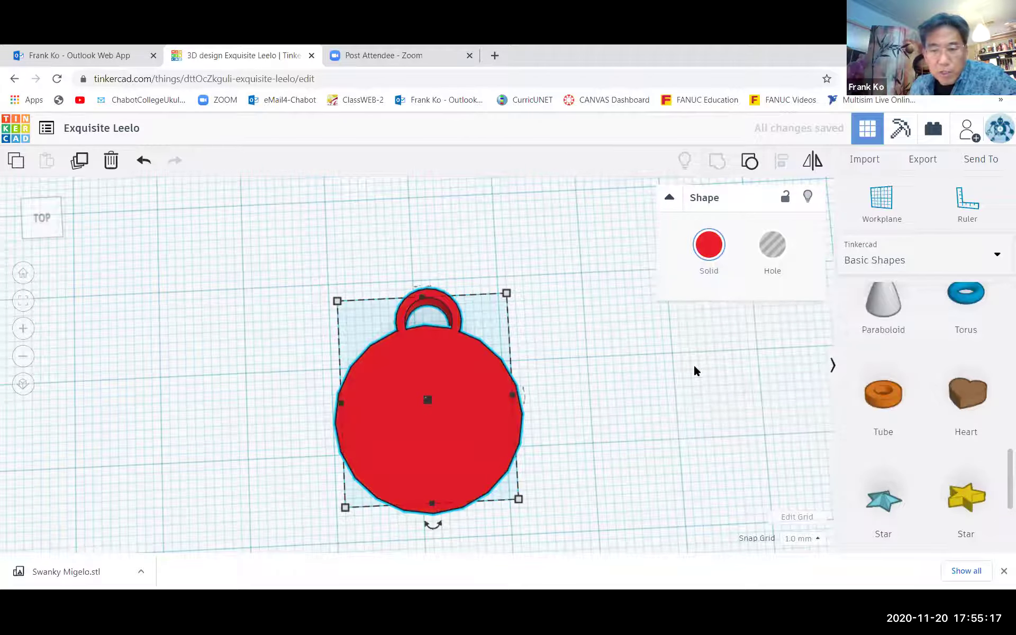
pyautogui.click(709, 245)
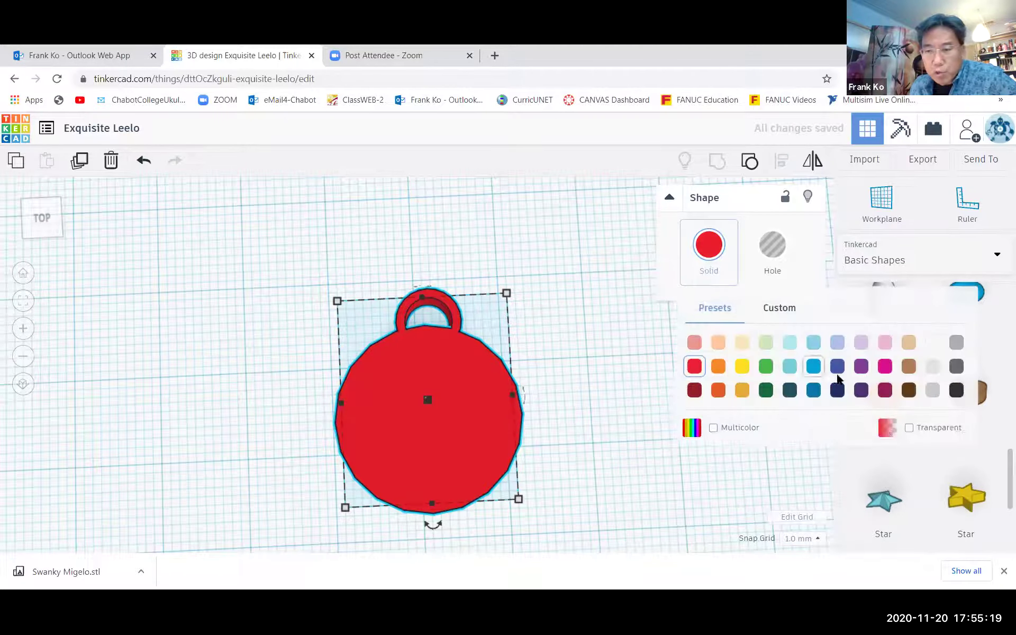
pyautogui.click(812, 369)
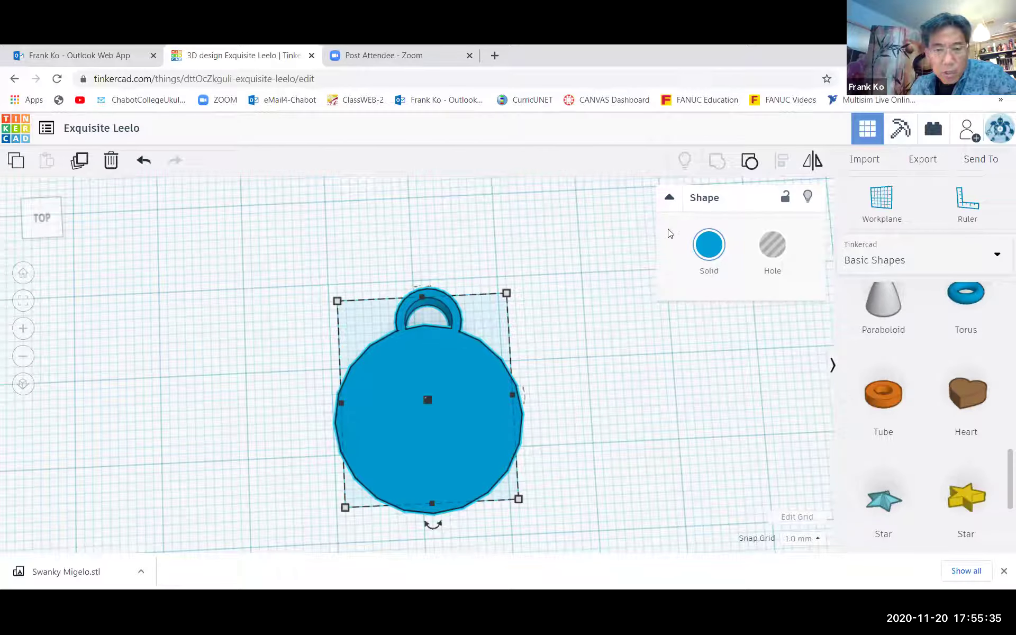
pyautogui.click(603, 368)
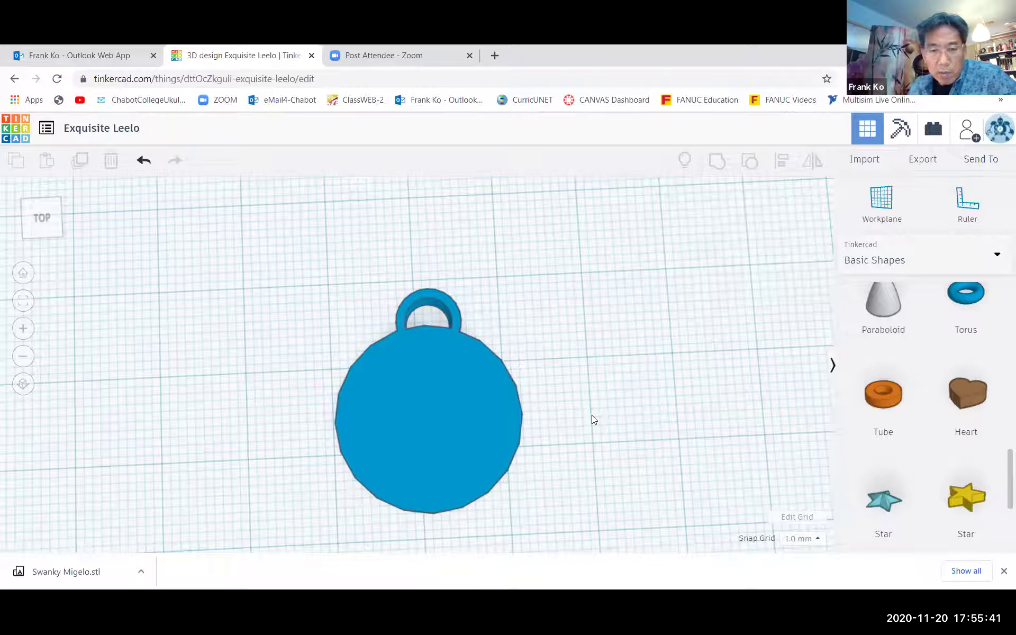
# - Add a J letter from the Text and numbers library to the workplane
pyautogui.click(997, 259)
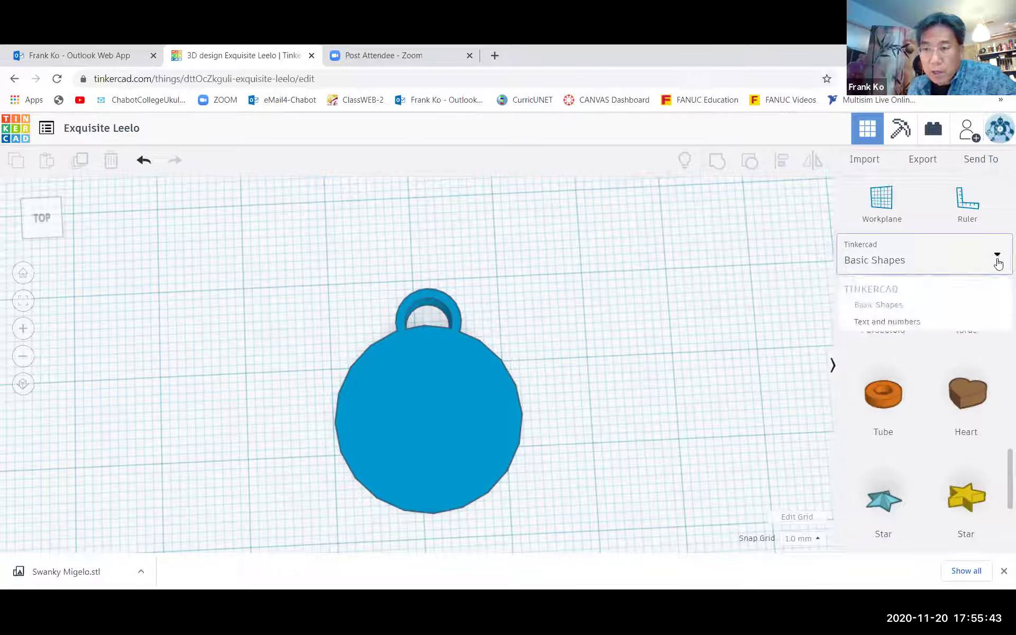
pyautogui.click(913, 326)
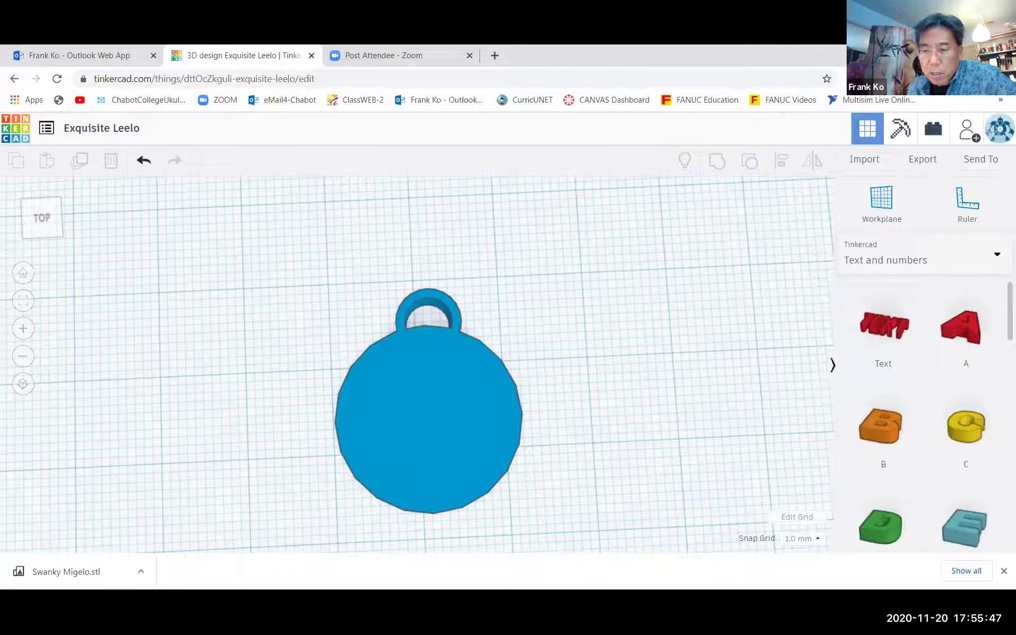
pyautogui.scroll(-1, 1001, 333)
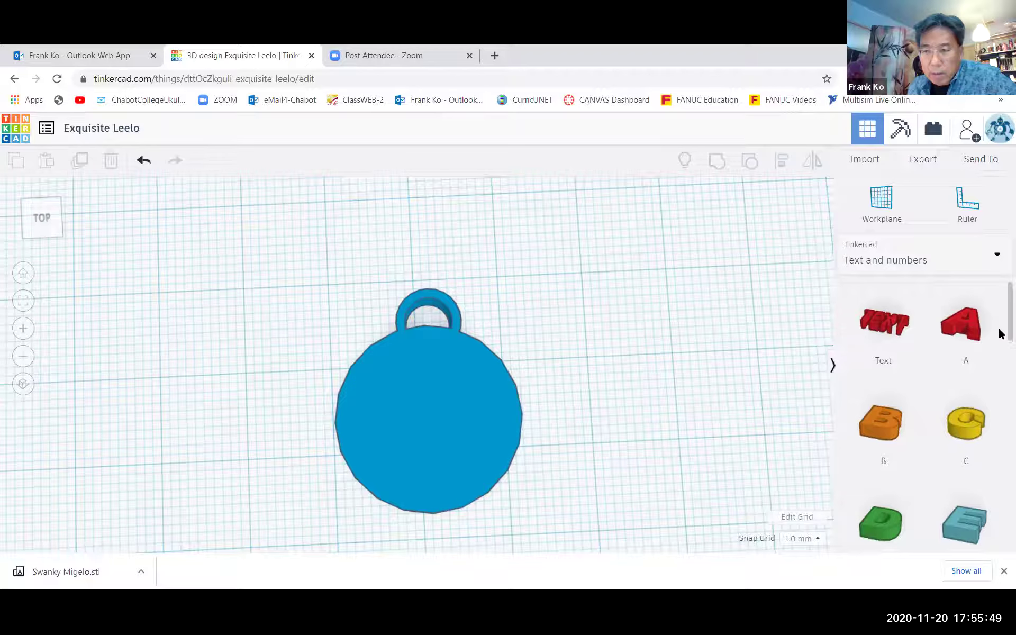
pyautogui.scroll(-8, 1000, 333)
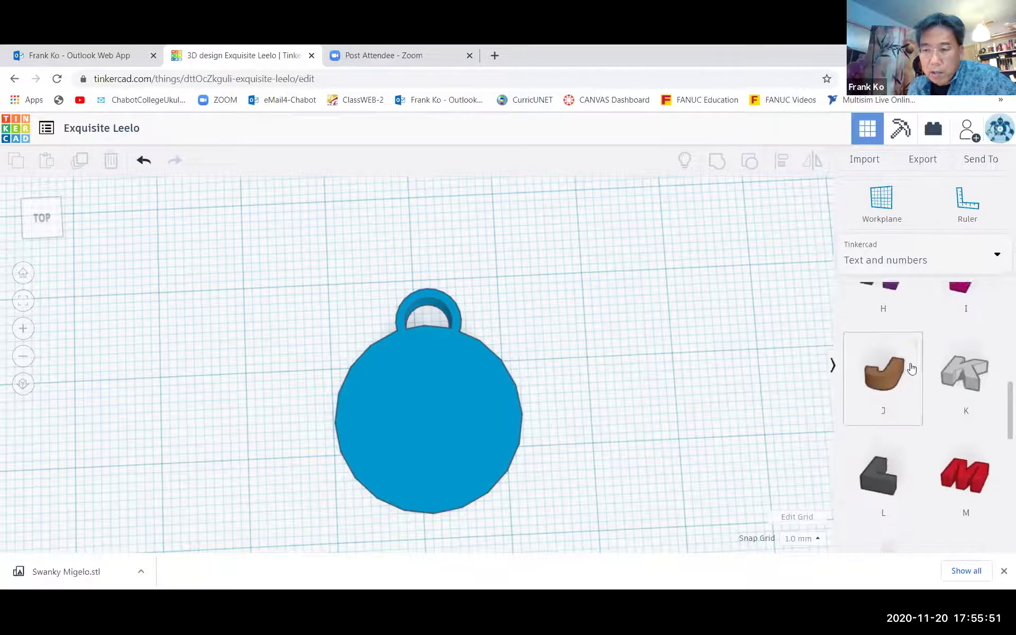
pyautogui.moveTo(911, 369); pyautogui.dragTo(605, 393)
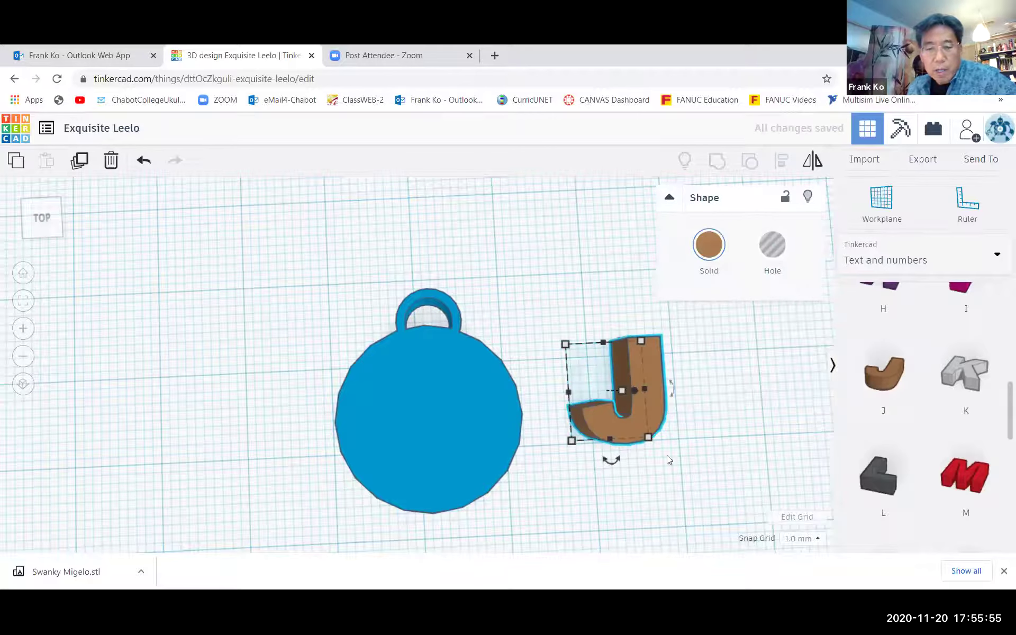
# - Raise the J to 7 mm tall
pyautogui.moveTo(685, 432); pyautogui.dragTo(721, 347, button='right')
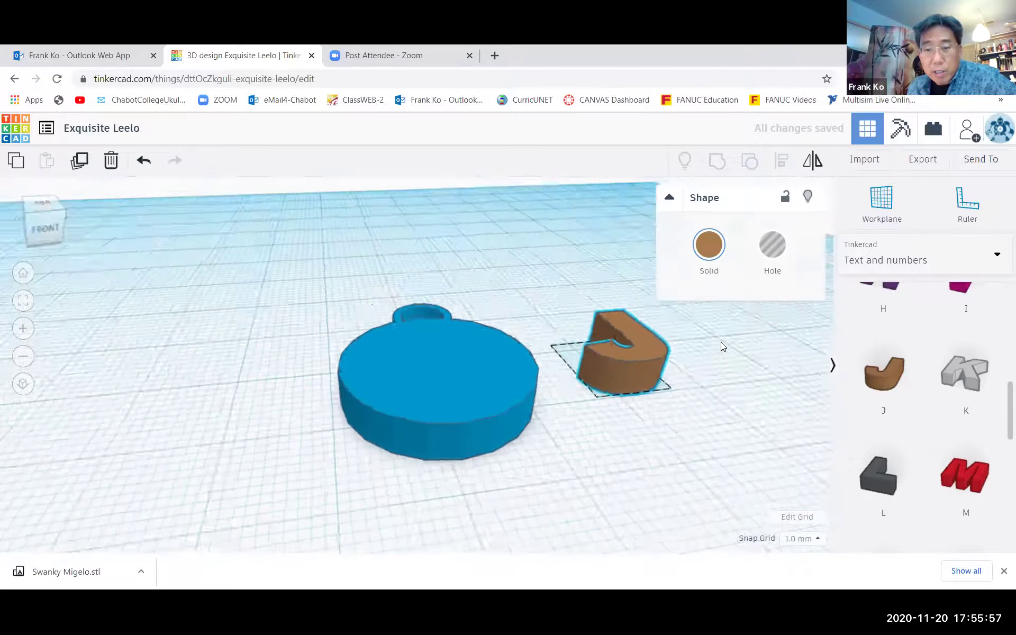
pyautogui.moveTo(604, 329); pyautogui.dragTo(603, 302)
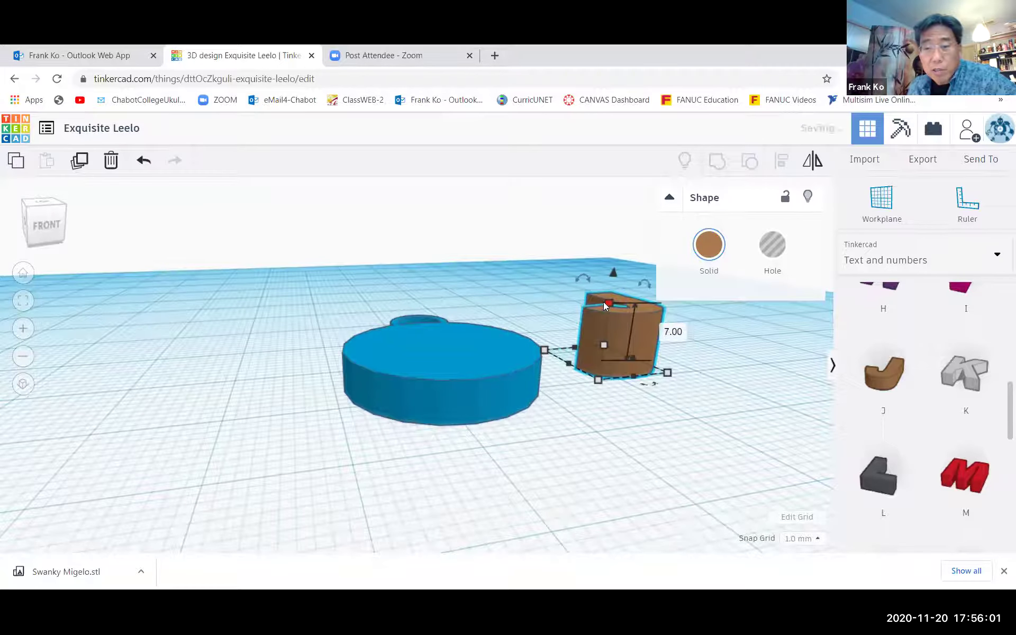
pyautogui.click(725, 382)
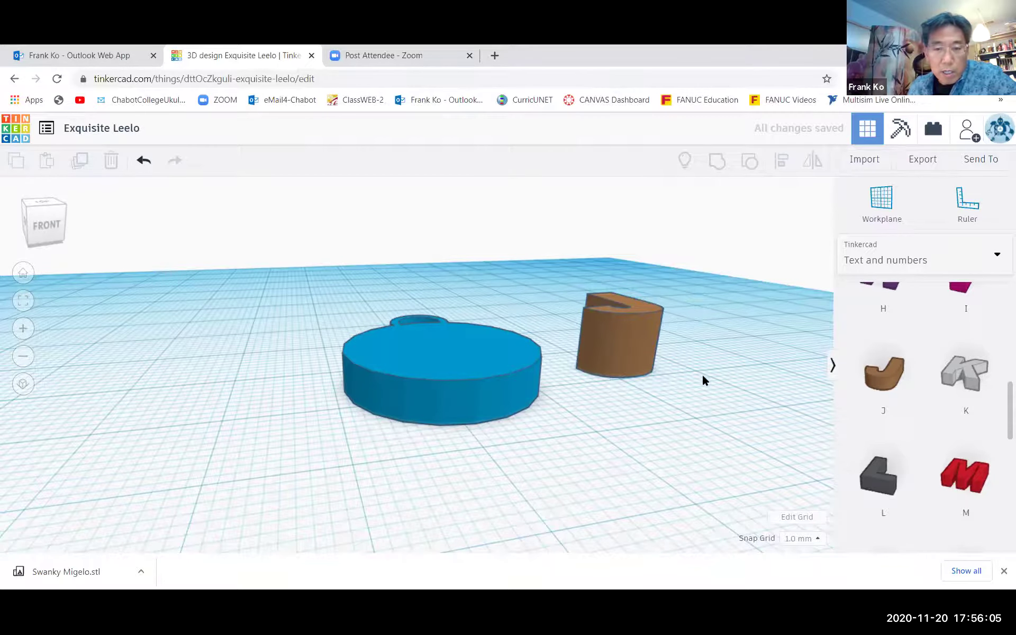
pyautogui.scroll(2, 703, 380)
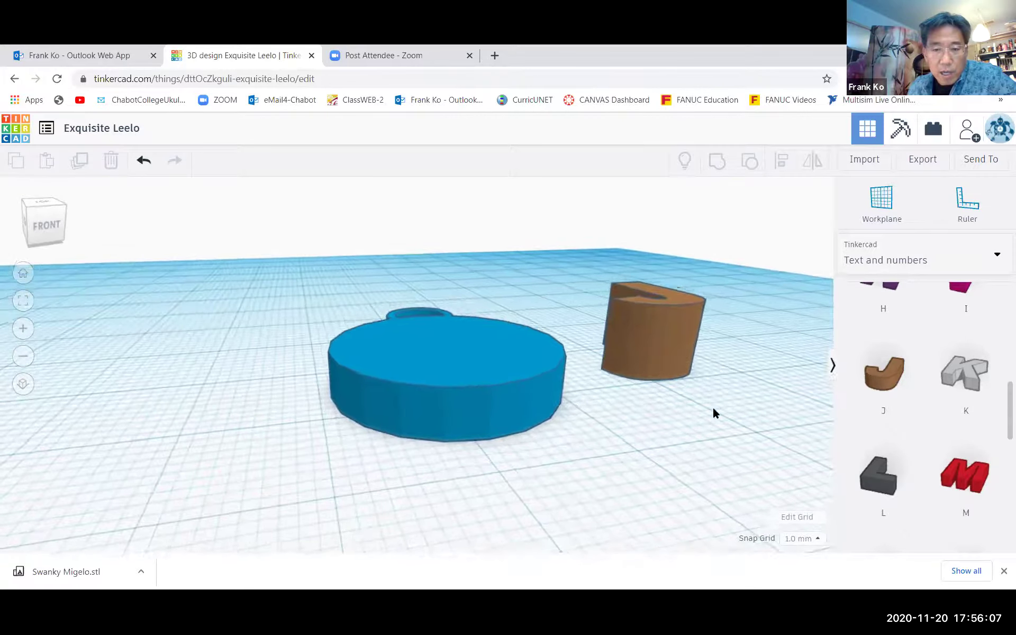
pyautogui.moveTo(713, 412); pyautogui.dragTo(690, 471, button='right')
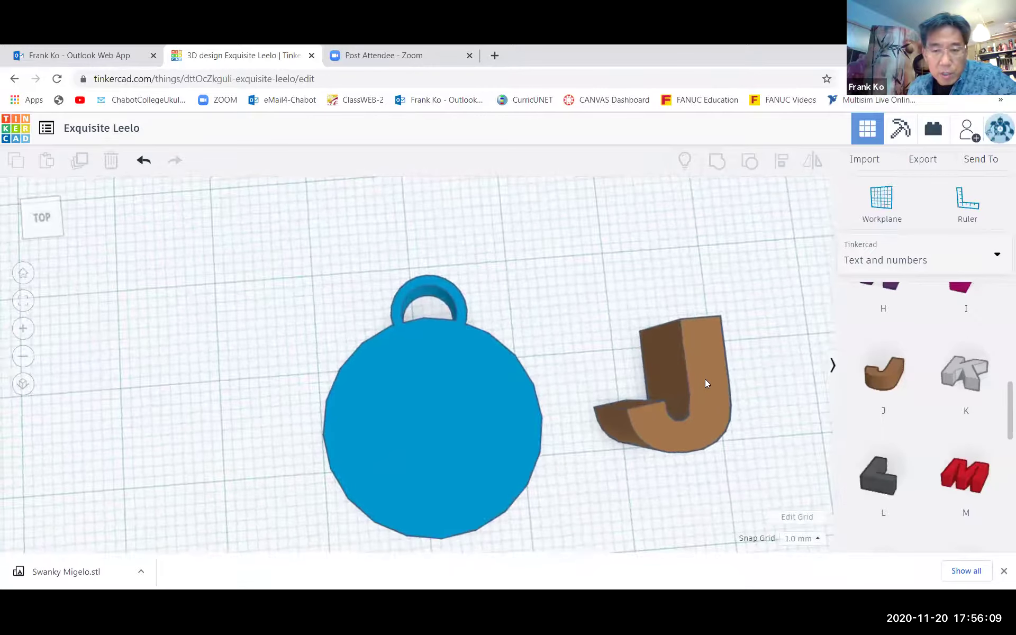
# - Place the J on the centre of the blue disc's face, below the eyelet
pyautogui.moveTo(705, 379); pyautogui.dragTo(461, 428)
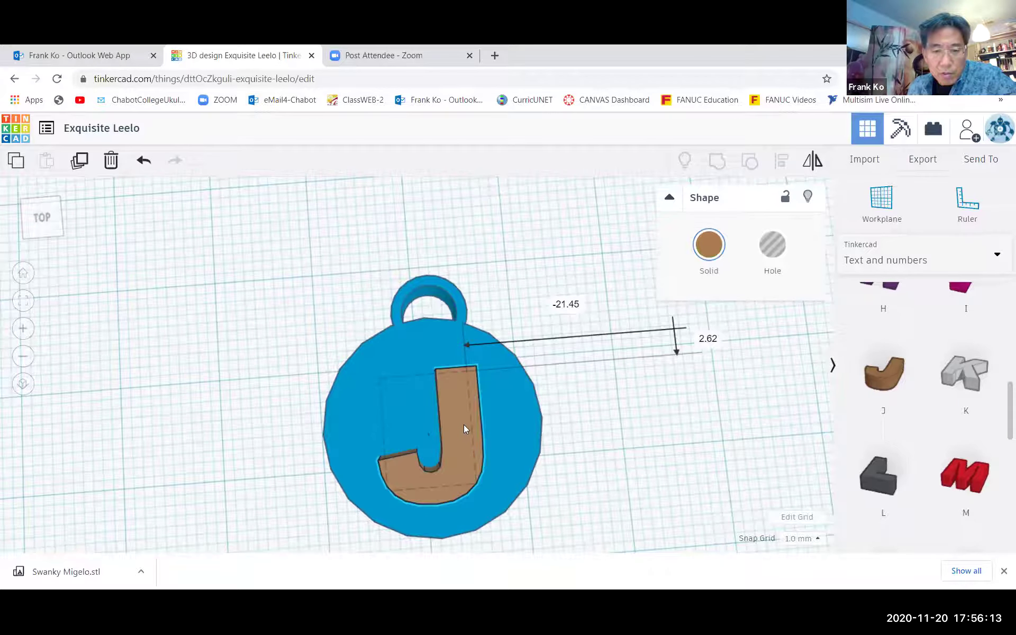
pyautogui.moveTo(464, 424); pyautogui.dragTo(463, 425)
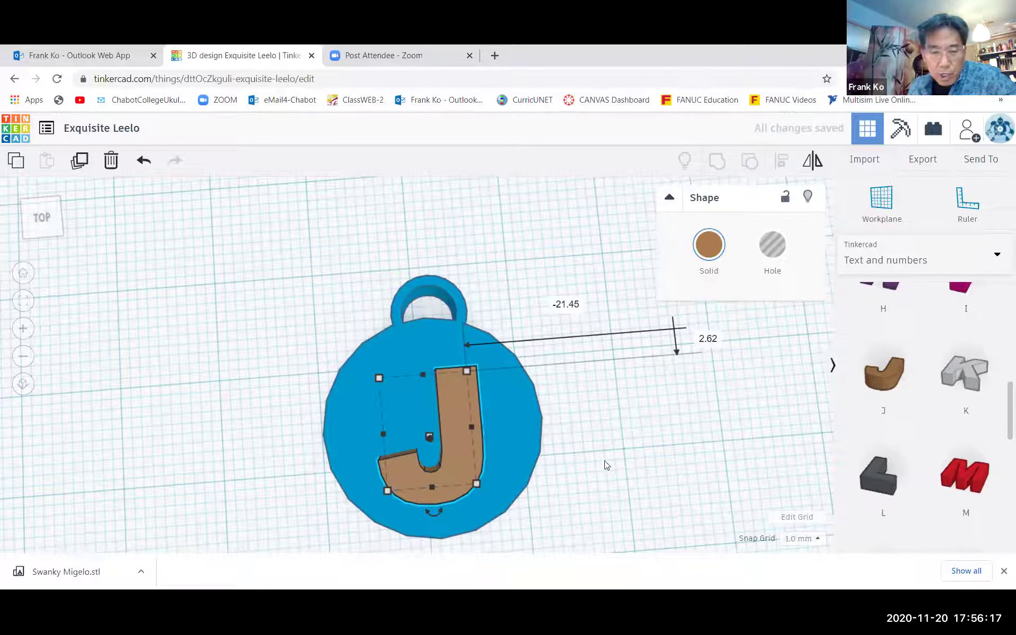
pyautogui.moveTo(612, 456); pyautogui.dragTo(668, 458, button='right')
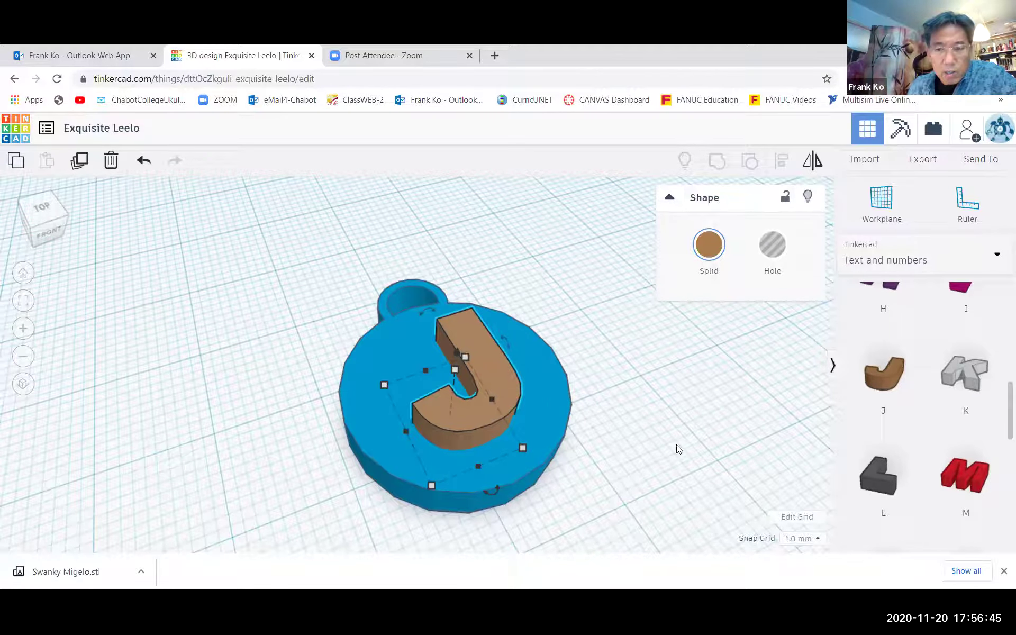
pyautogui.moveTo(617, 341); pyautogui.dragTo(515, 390, button='right')
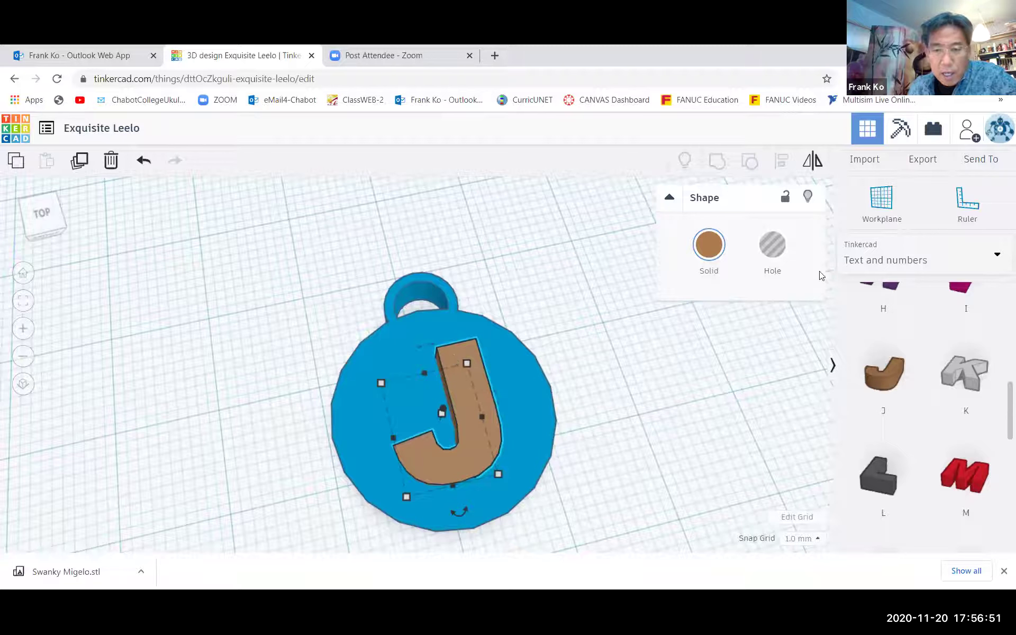
# - Make the J a hole shape and select it together with the disc
pyautogui.click(773, 247)
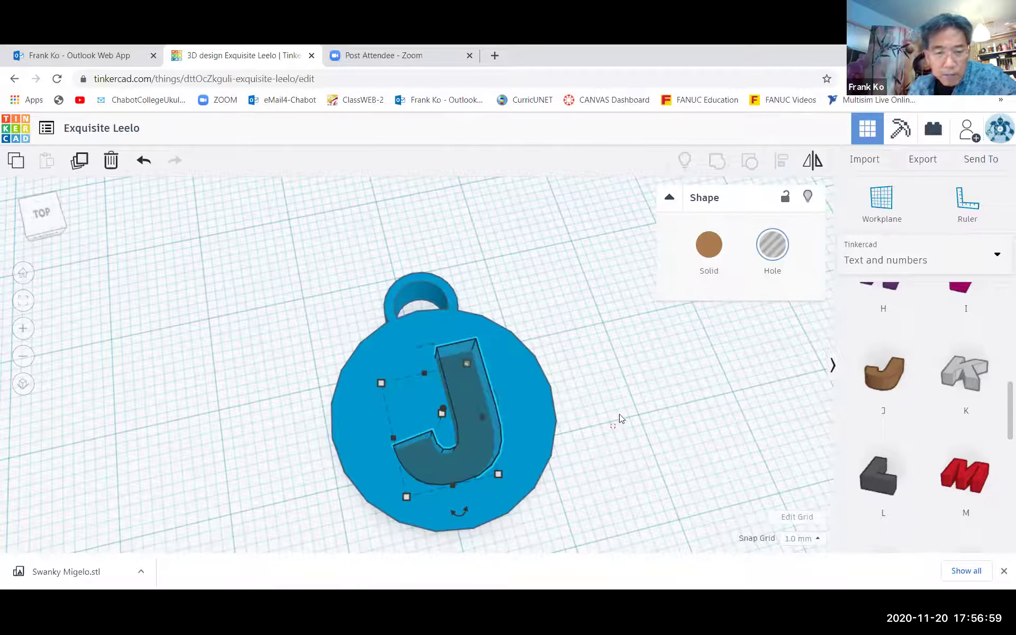
pyautogui.click(605, 410)
pyautogui.moveTo(603, 406); pyautogui.dragTo(628, 368, button='right')
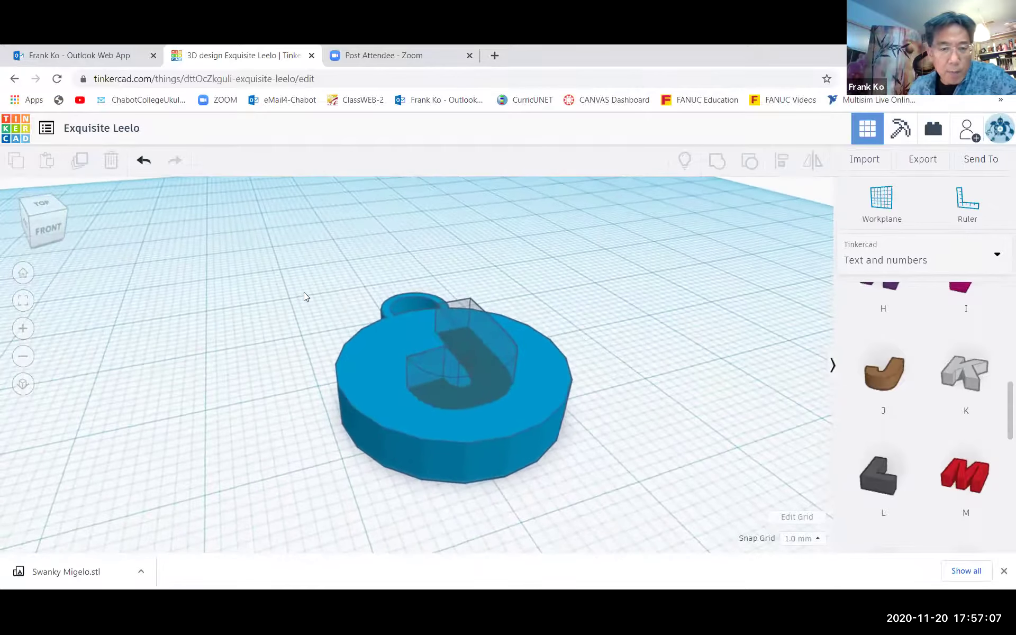
pyautogui.moveTo(286, 270); pyautogui.dragTo(597, 499)
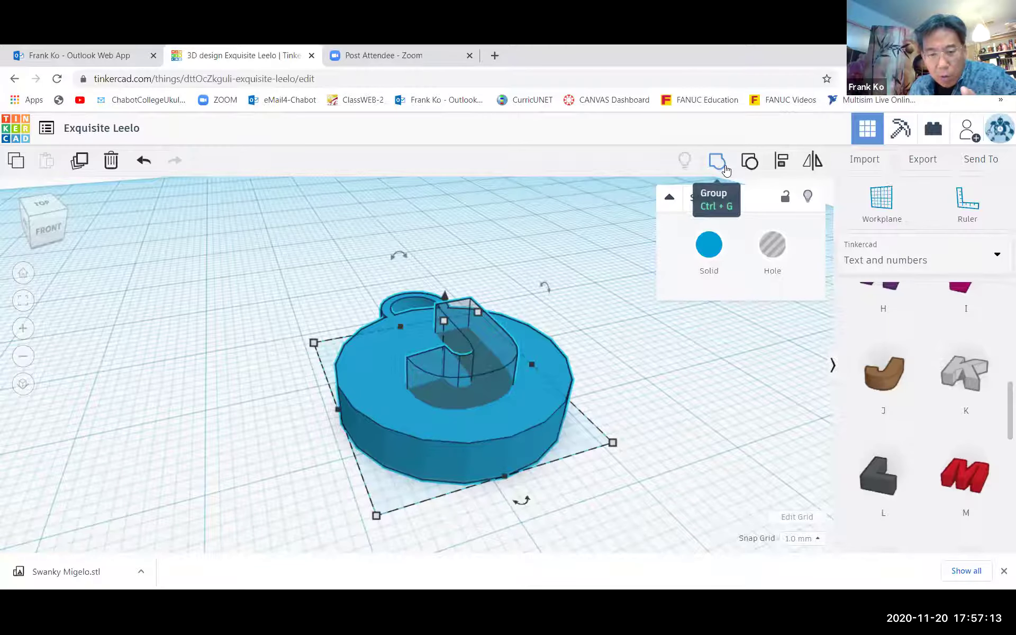
# - Group the disc with the J hole, engraving a J recess into its face
pyautogui.click(725, 166)
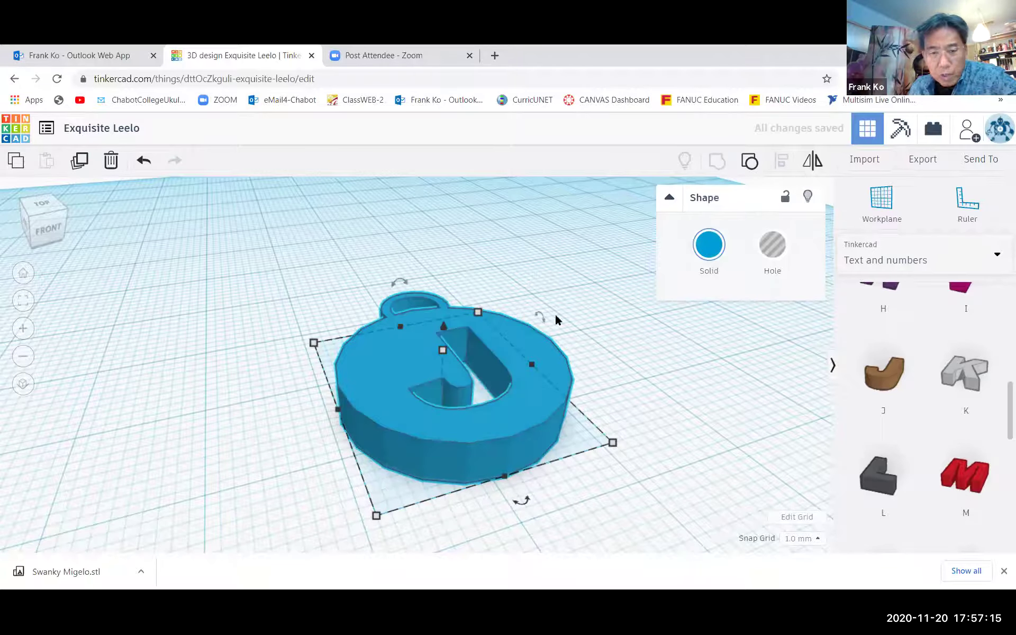
pyautogui.moveTo(563, 318); pyautogui.dragTo(506, 487, button='right')
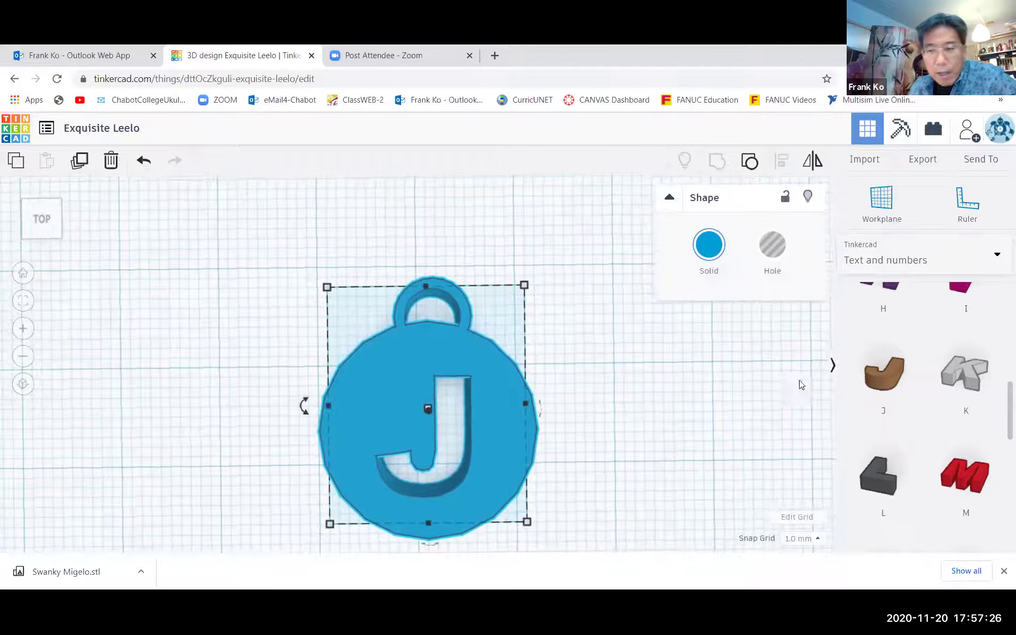
# - Add a Star from the Basic Shapes library beside the J ornament
pyautogui.click(995, 262)
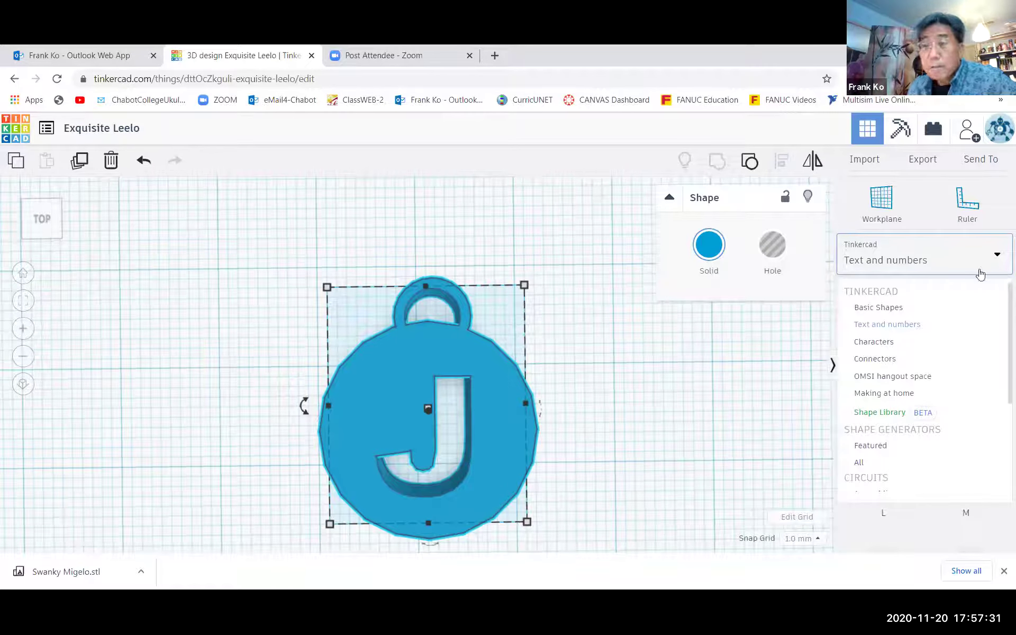
pyautogui.click(900, 308)
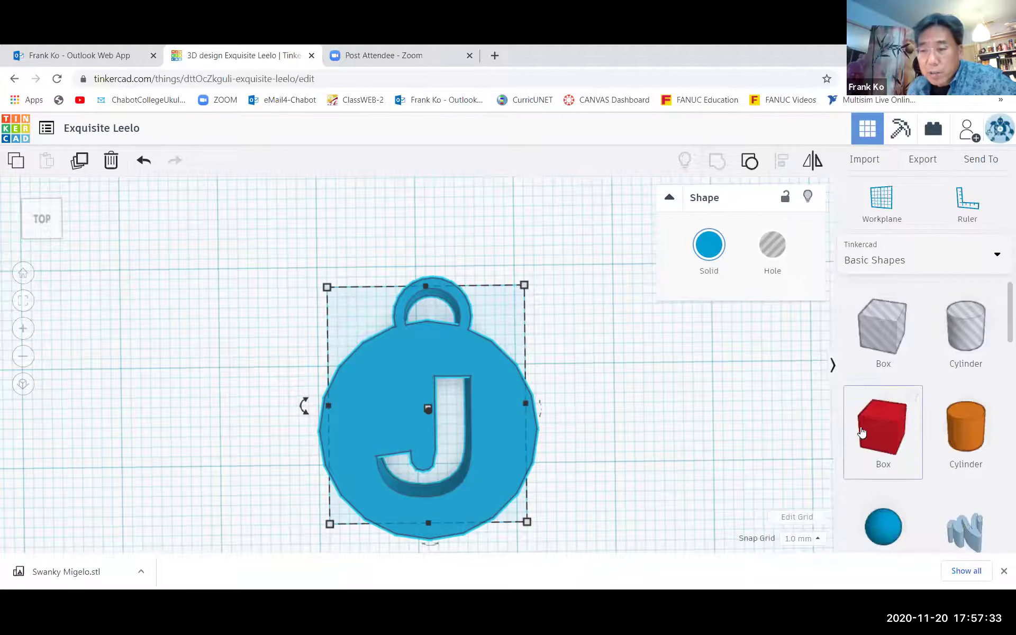
pyautogui.scroll(-8, 914, 369)
pyautogui.scroll(-9, 914, 369)
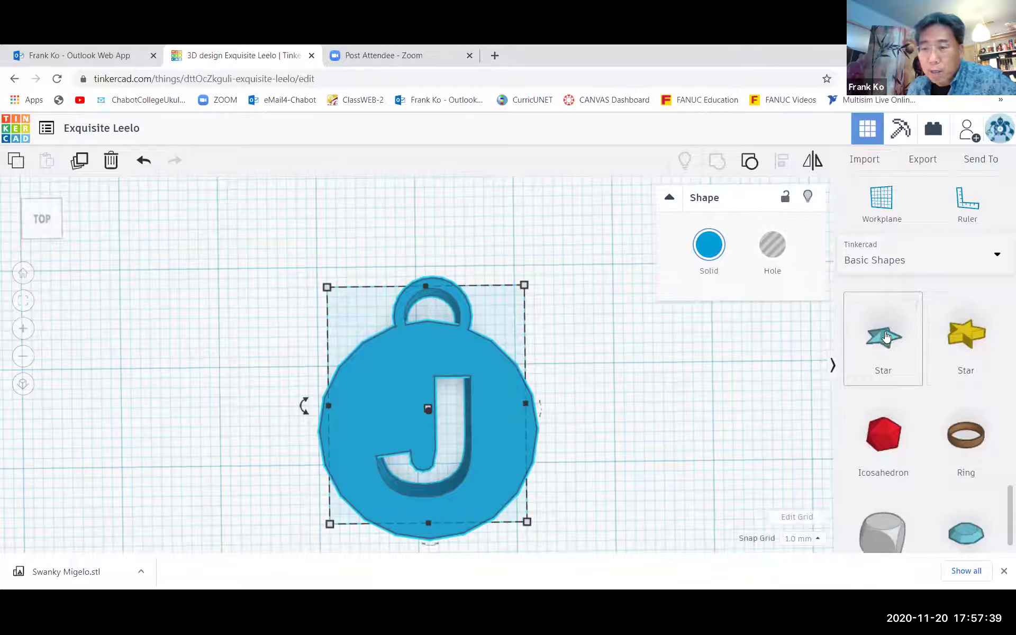
pyautogui.moveTo(886, 337); pyautogui.dragTo(641, 339)
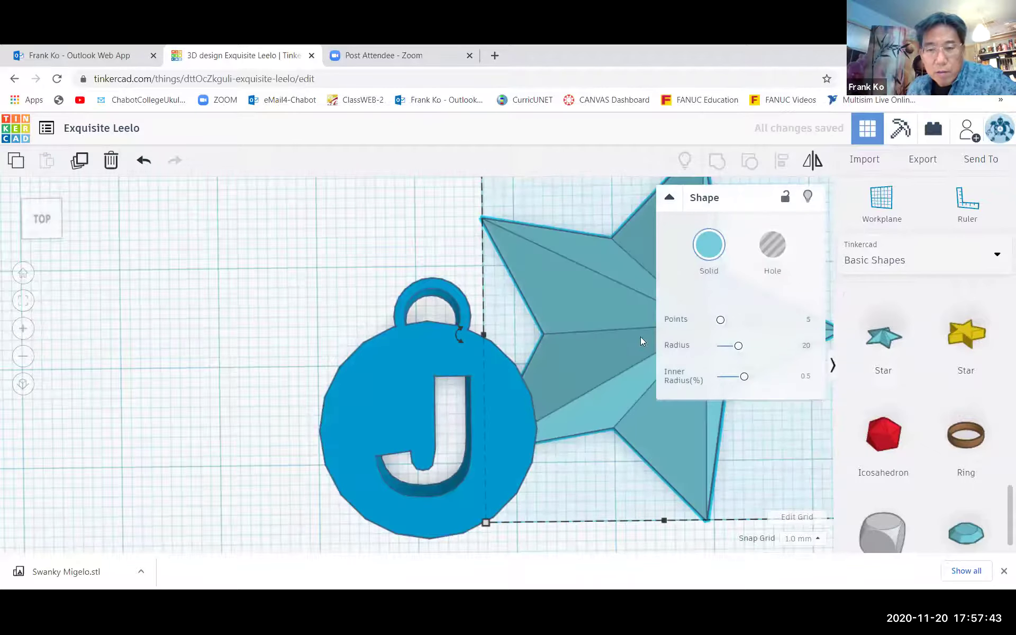
# - Shrink the star to about 9 mm wide and set it just left of the pendant
pyautogui.moveTo(487, 522)
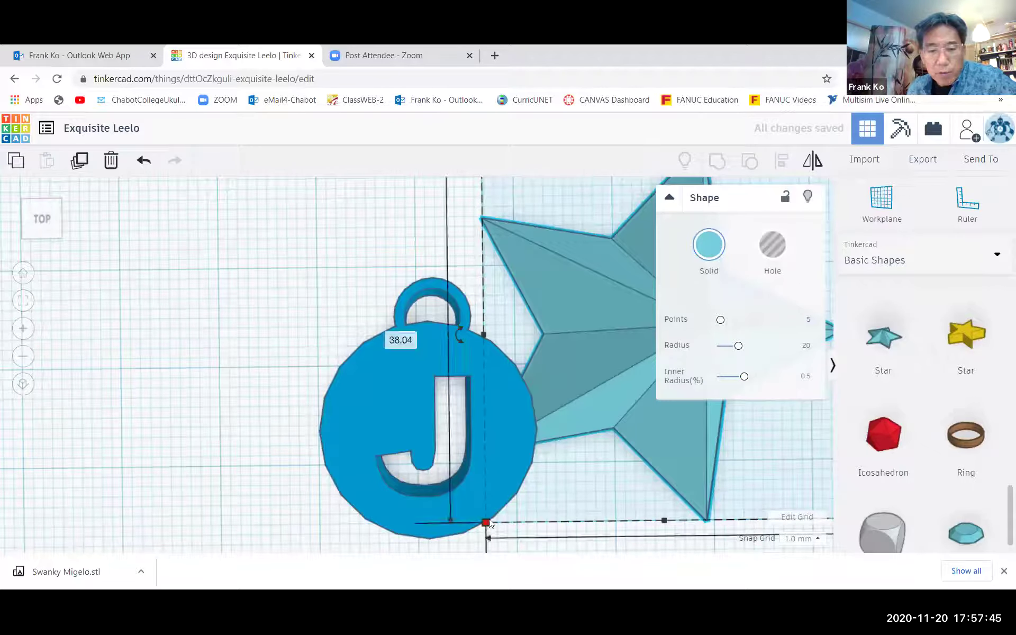
pyautogui.moveTo(489, 523); pyautogui.dragTo(646, 321)
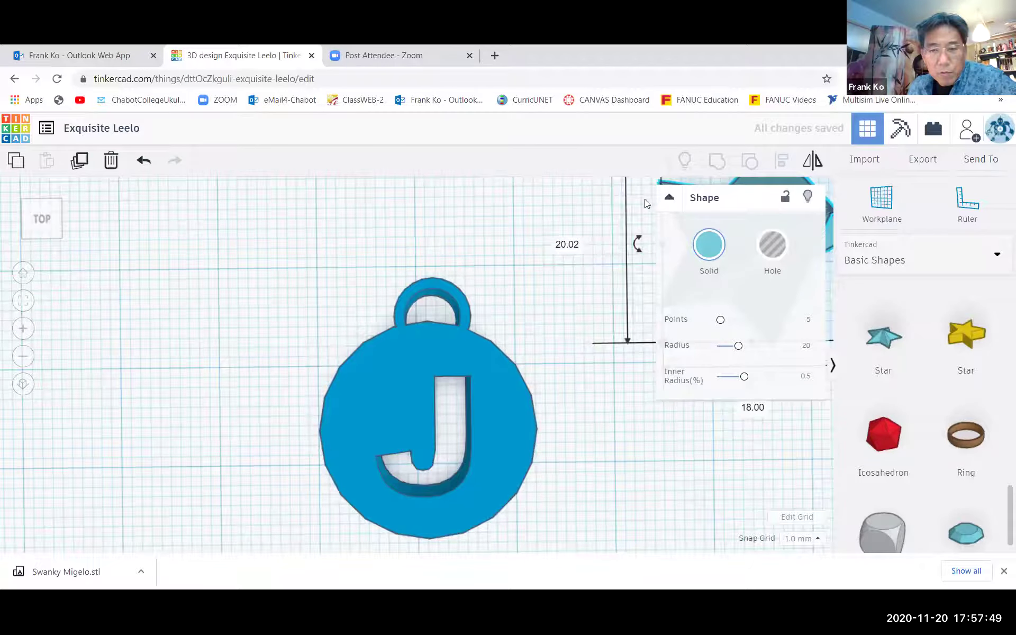
pyautogui.click(674, 508)
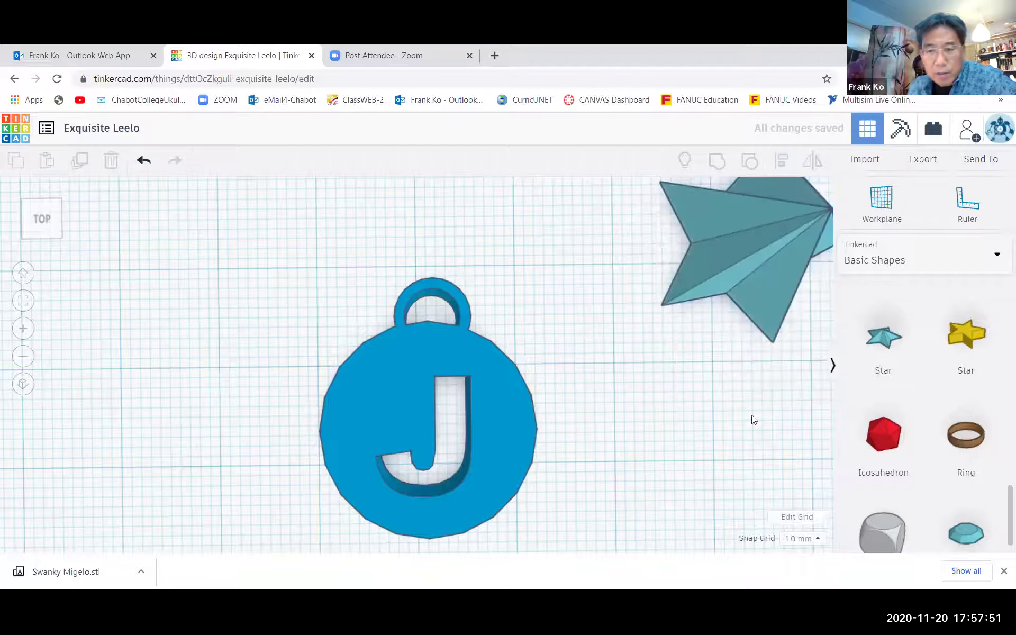
pyautogui.moveTo(766, 258); pyautogui.dragTo(656, 425)
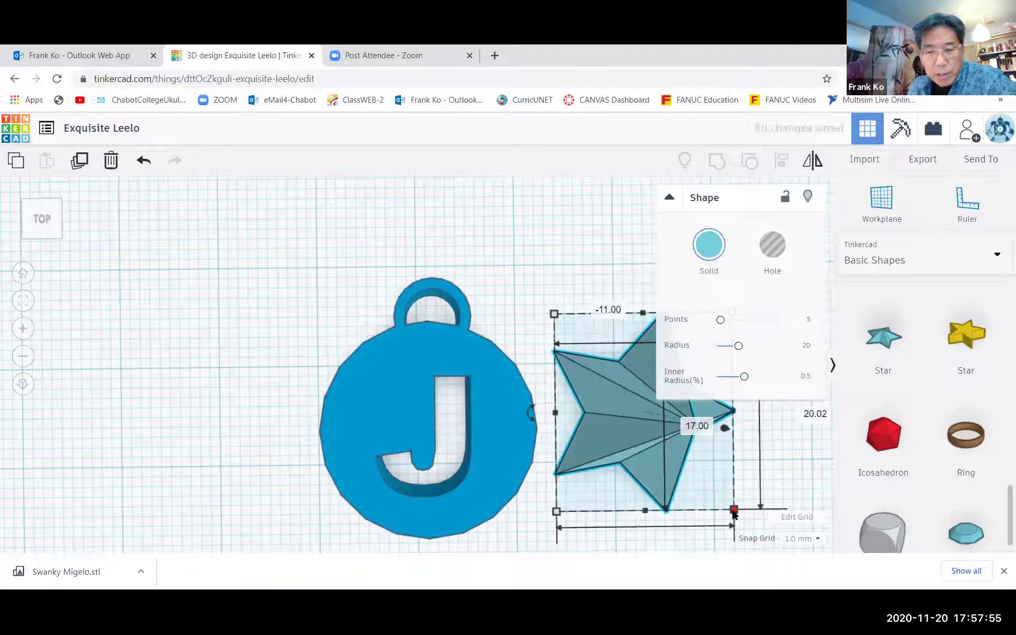
pyautogui.moveTo(734, 509); pyautogui.dragTo(645, 393)
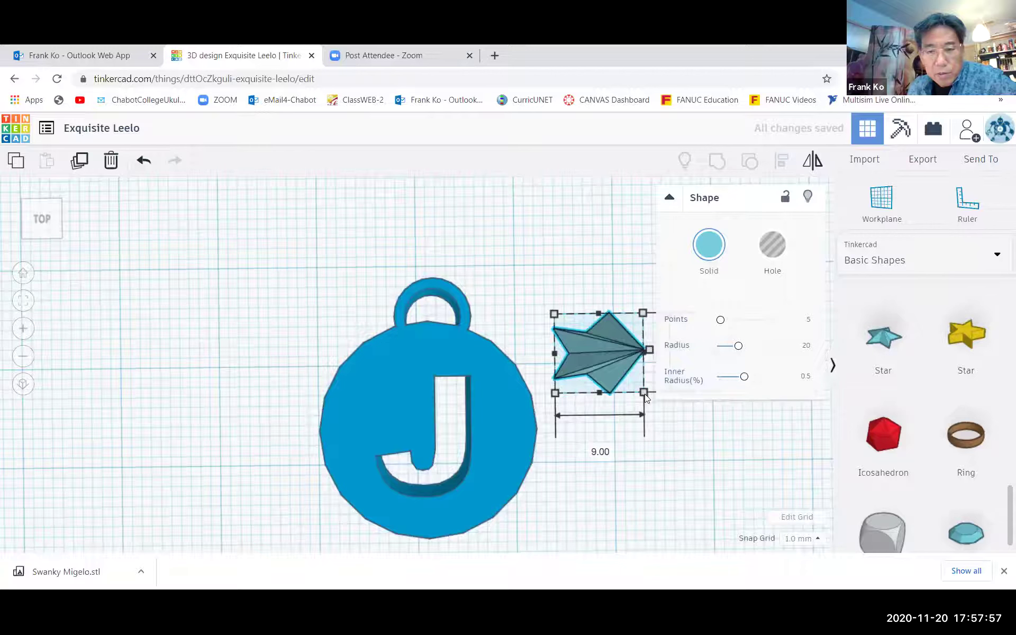
pyautogui.moveTo(615, 353); pyautogui.dragTo(256, 328)
pyautogui.moveTo(257, 328); pyautogui.dragTo(359, 346, button='right')
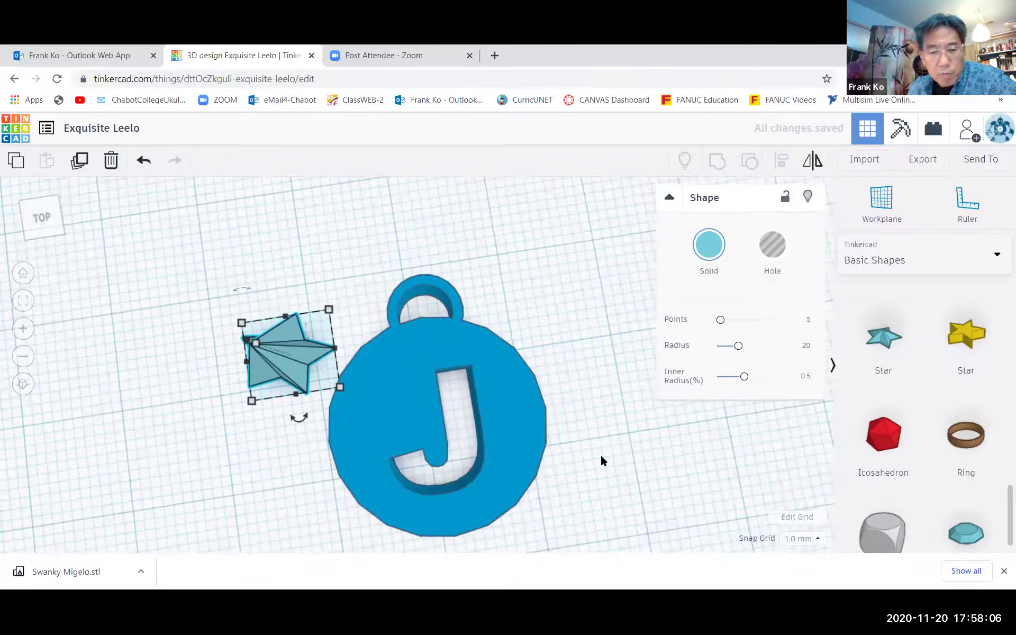
pyautogui.moveTo(593, 464); pyautogui.dragTo(630, 361, button='right')
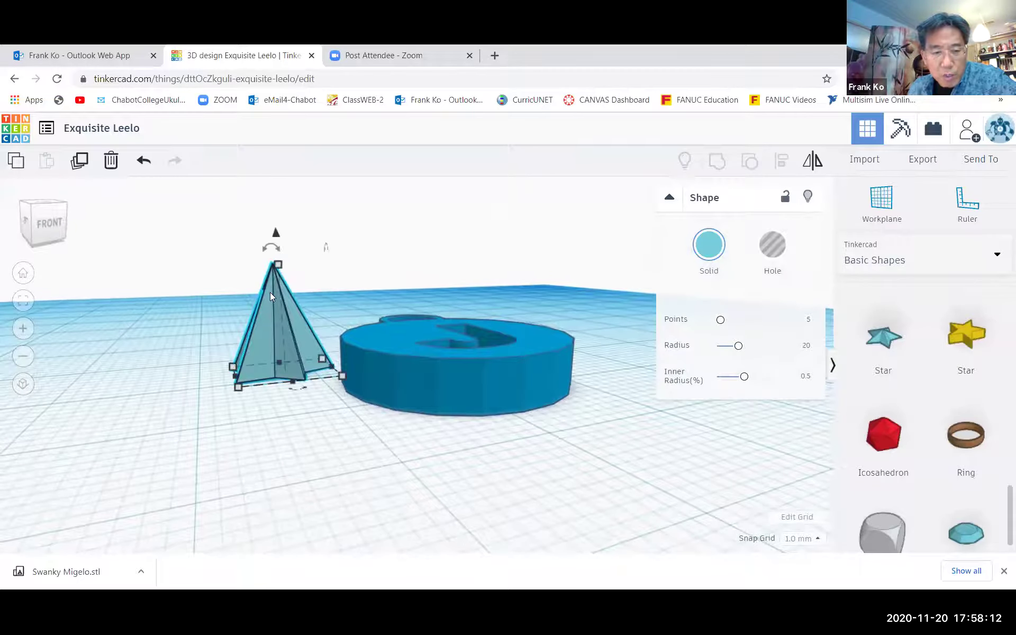
# - Slide the star onto the disc beside the J and lower it to 7 mm tall
pyautogui.moveTo(271, 301); pyautogui.dragTo(395, 305)
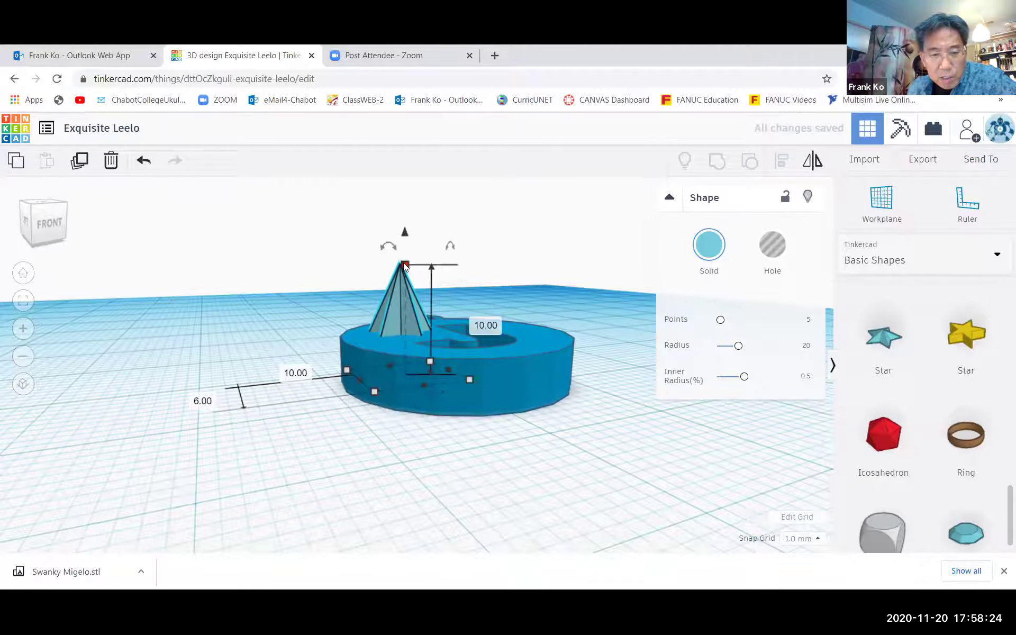
pyautogui.moveTo(404, 265); pyautogui.dragTo(404, 303)
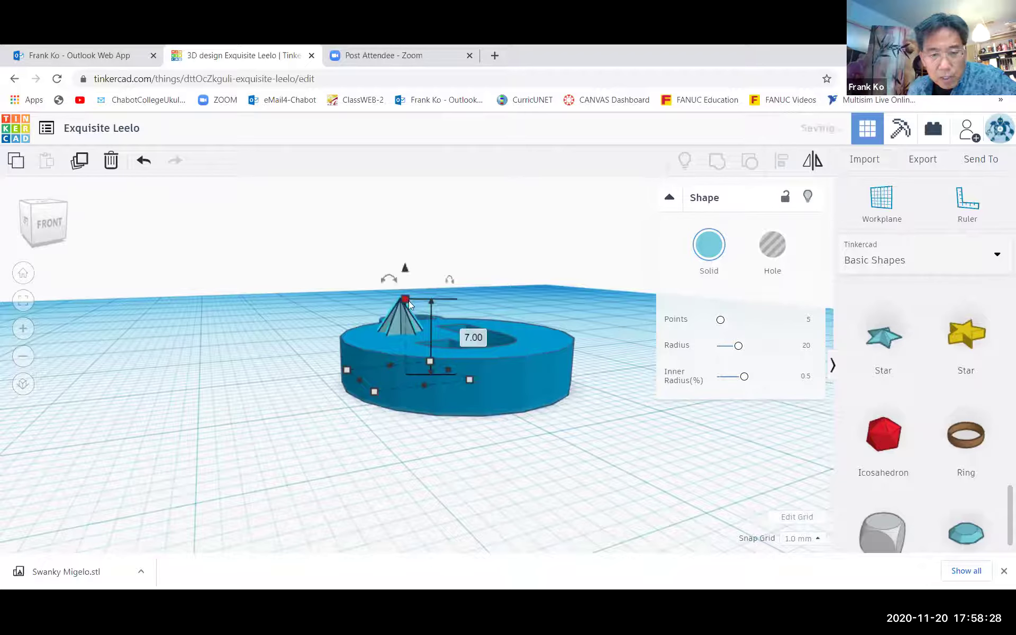
pyautogui.moveTo(581, 306); pyautogui.dragTo(502, 458, button='right')
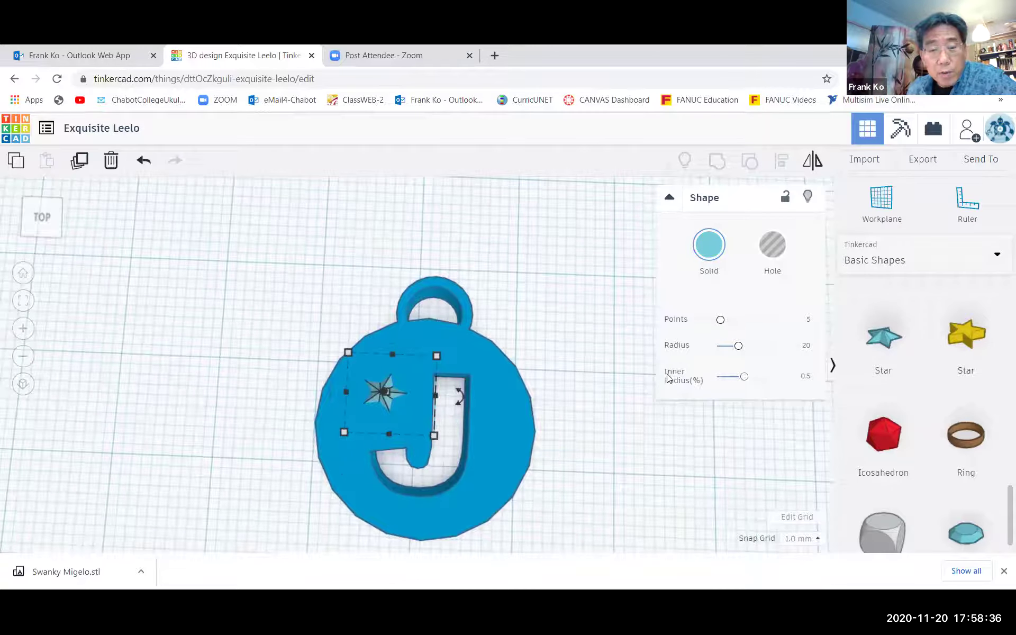
# - Rotate the small star 36° on the disc face beside the J cutout
pyautogui.click(578, 321)
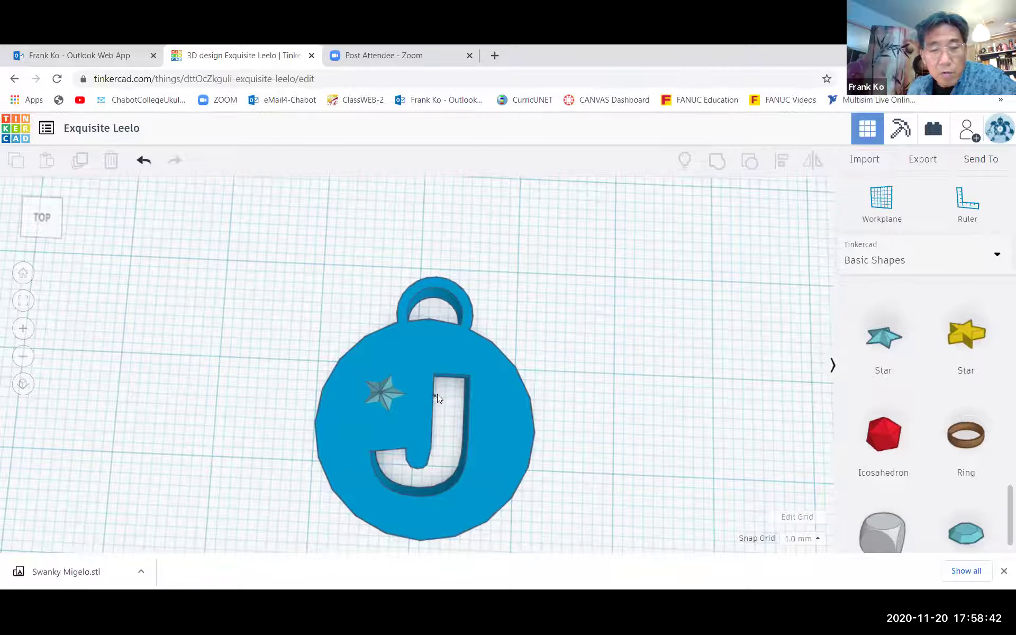
pyautogui.click(385, 393)
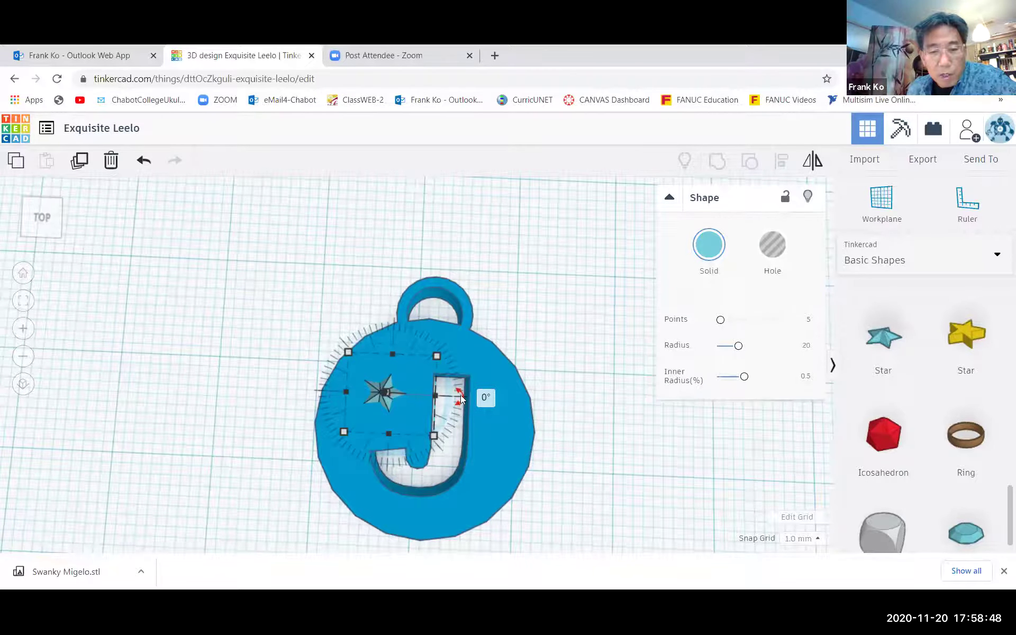
pyautogui.moveTo(460, 398); pyautogui.dragTo(446, 355)
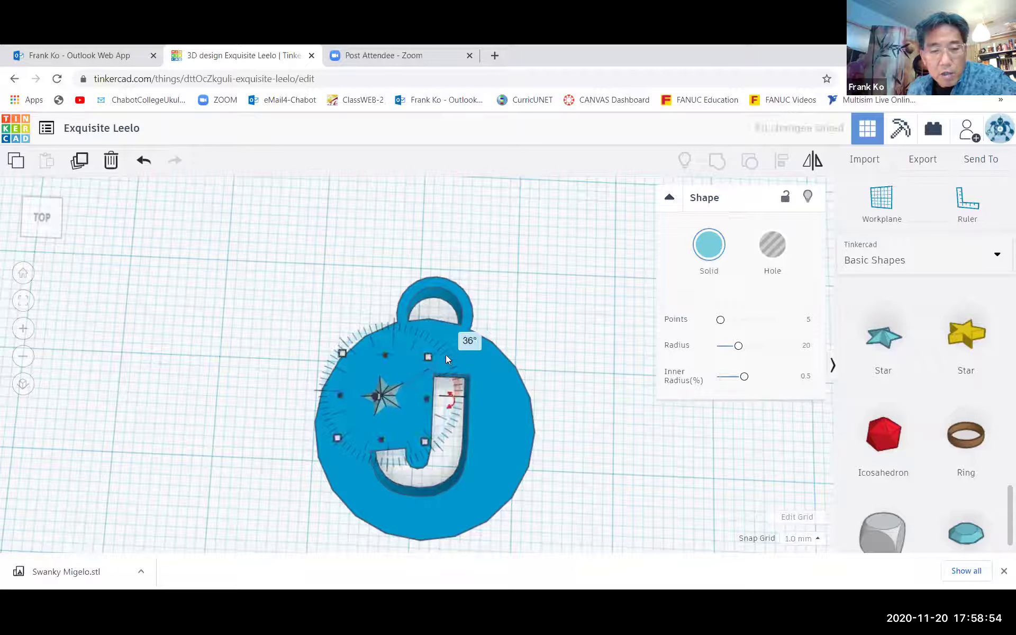
pyautogui.click(548, 285)
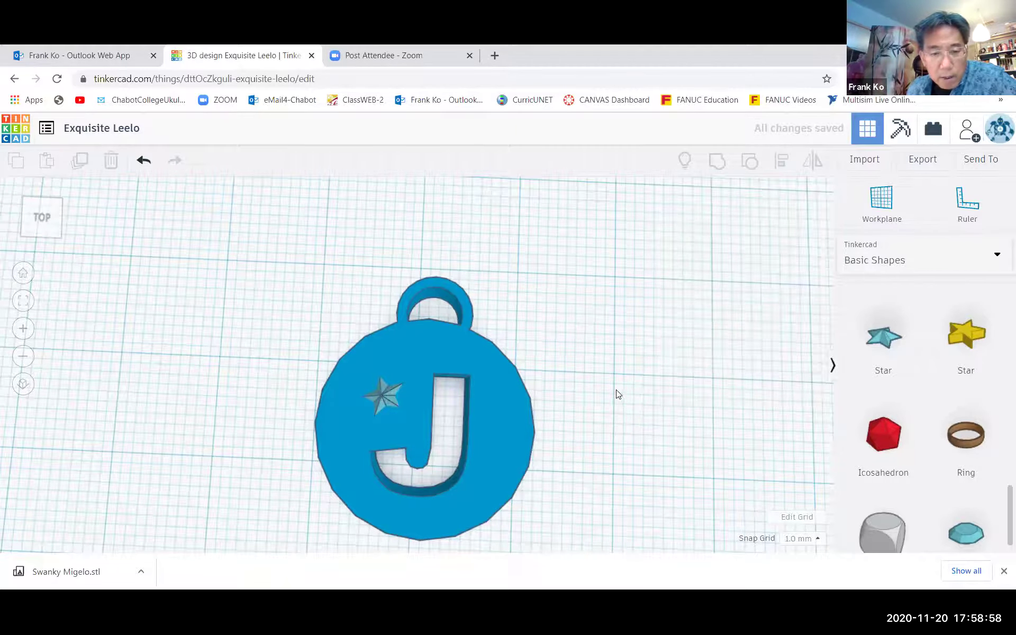
pyautogui.moveTo(616, 389); pyautogui.dragTo(720, 348, button='right')
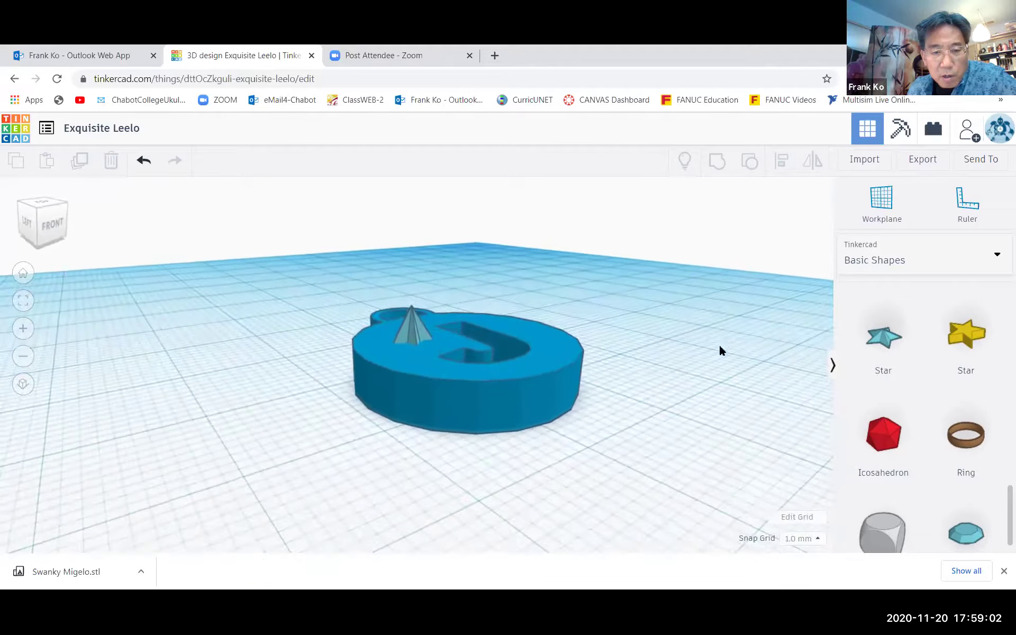
# - Shorten the star from 7.00 to 6.00 mm so it sits almost flush with the disc
pyautogui.click(409, 320)
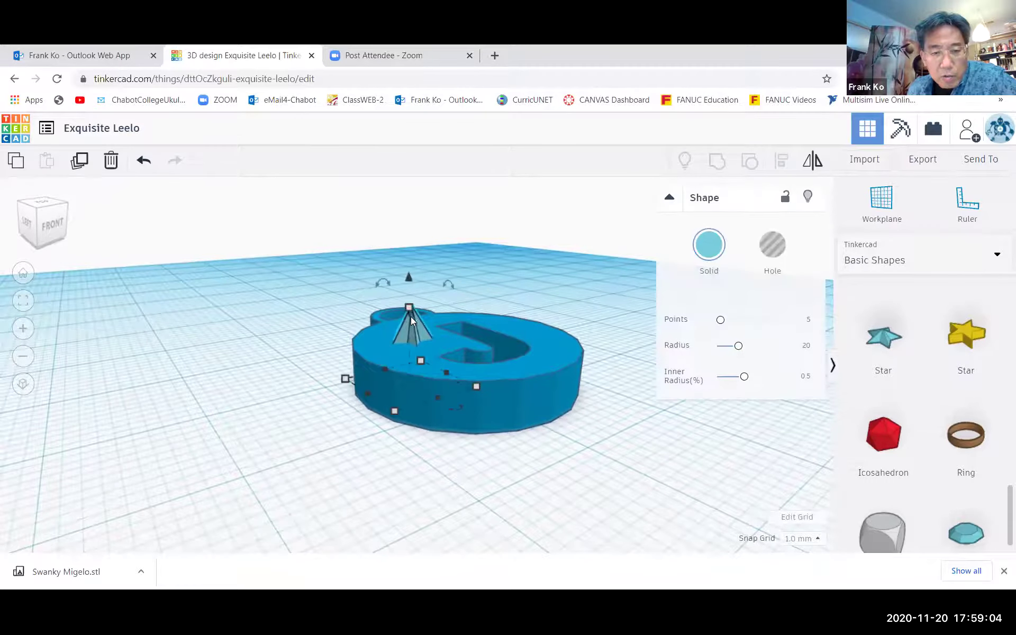
pyautogui.moveTo(409, 307); pyautogui.dragTo(409, 318)
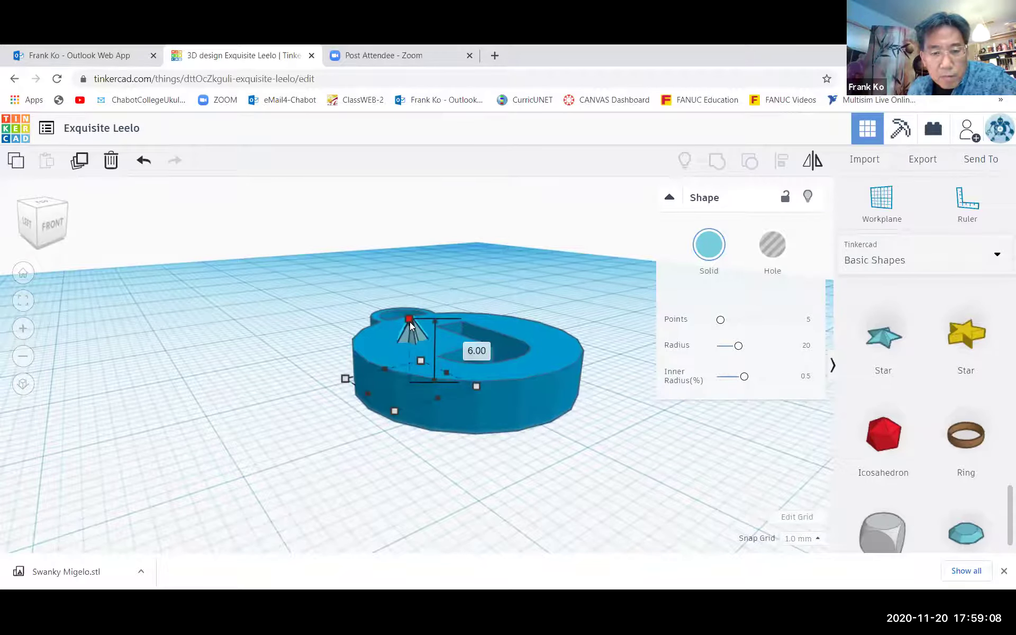
pyautogui.click(523, 269)
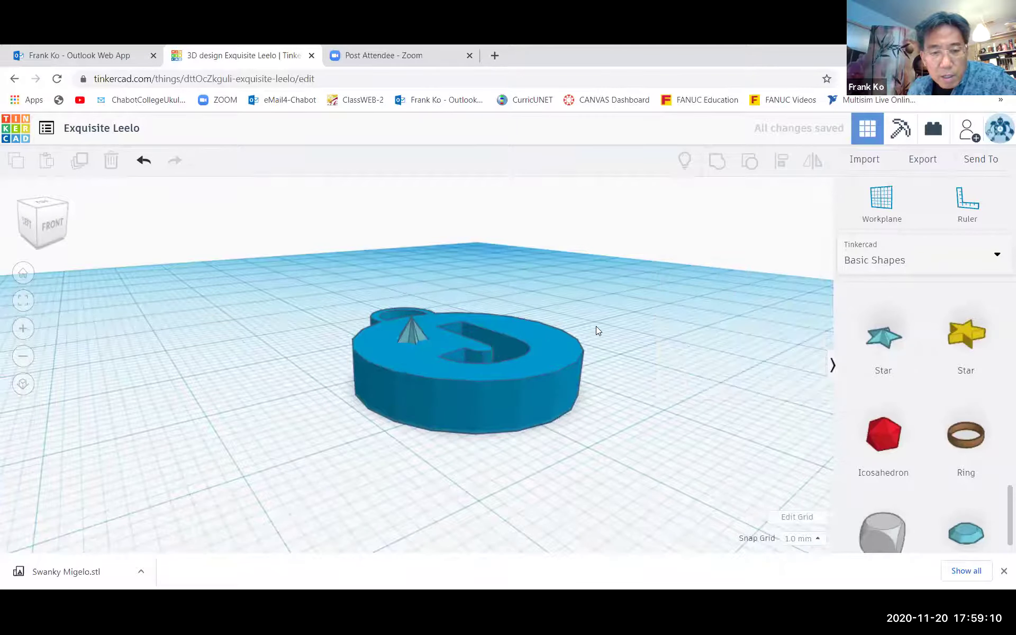
pyautogui.scroll(2, 596, 326)
pyautogui.scroll(-2, 587, 328)
pyautogui.scroll(2, 721, 302)
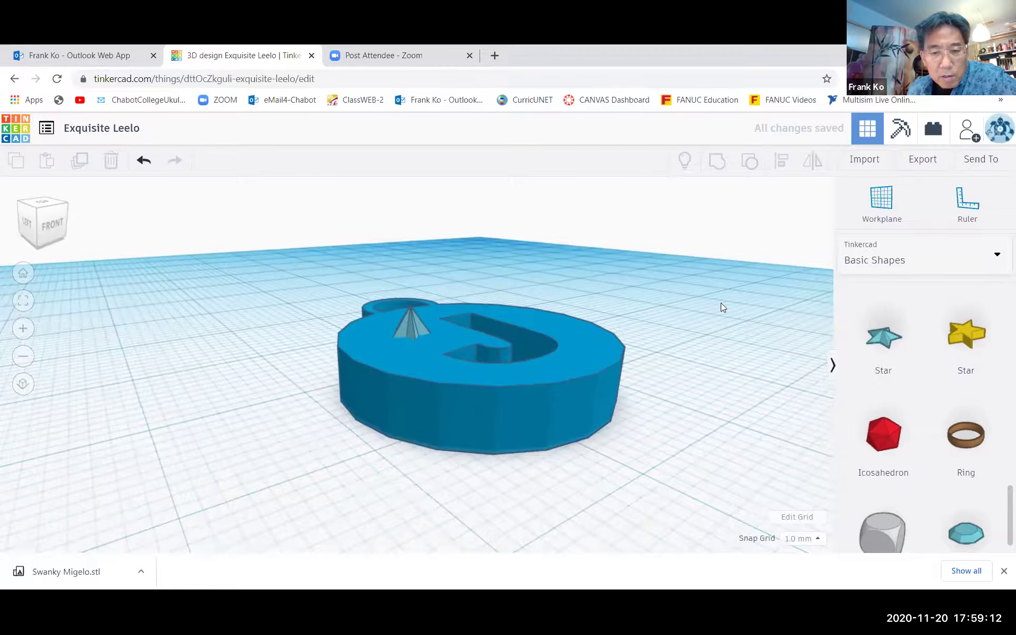
pyautogui.moveTo(721, 303); pyautogui.dragTo(557, 411, button='right')
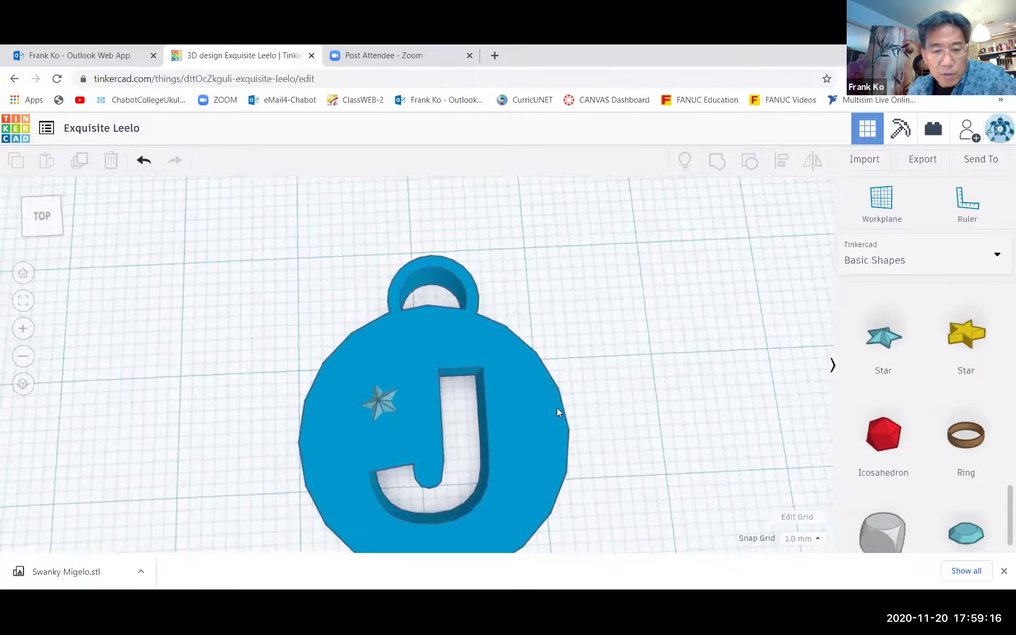
# - Group the disc and star into one pendant shape and move it up on the workplane
pyautogui.moveTo(221, 229); pyautogui.dragTo(608, 569)
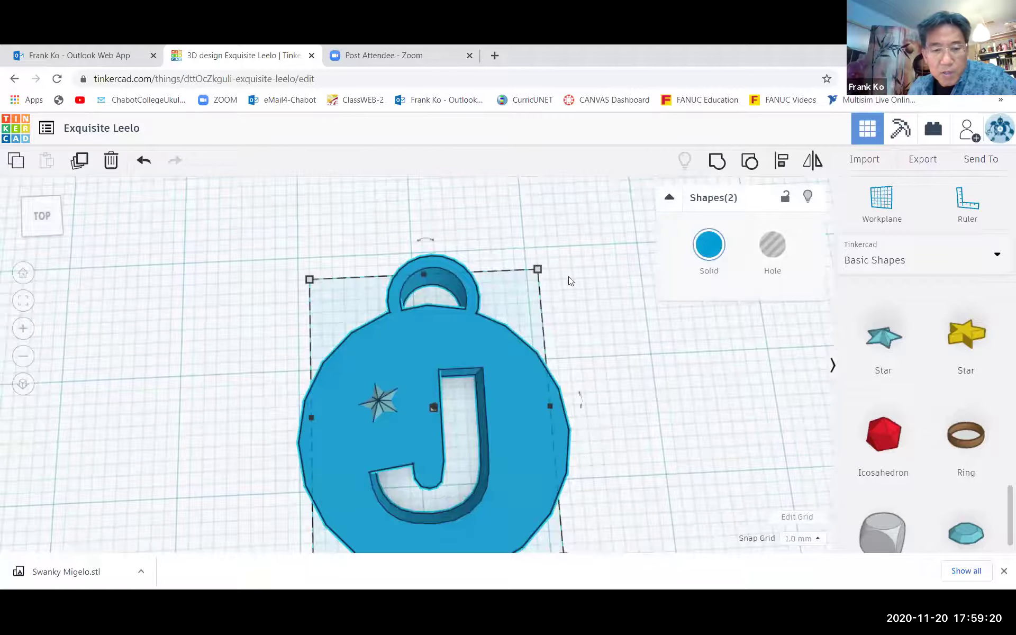
pyautogui.click(723, 170)
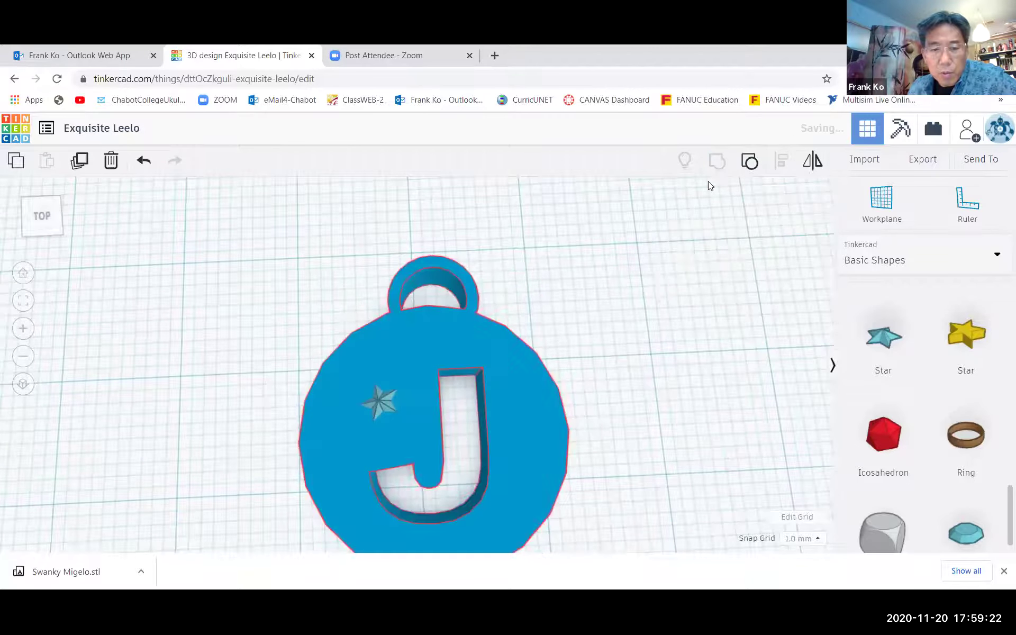
pyautogui.click(648, 398)
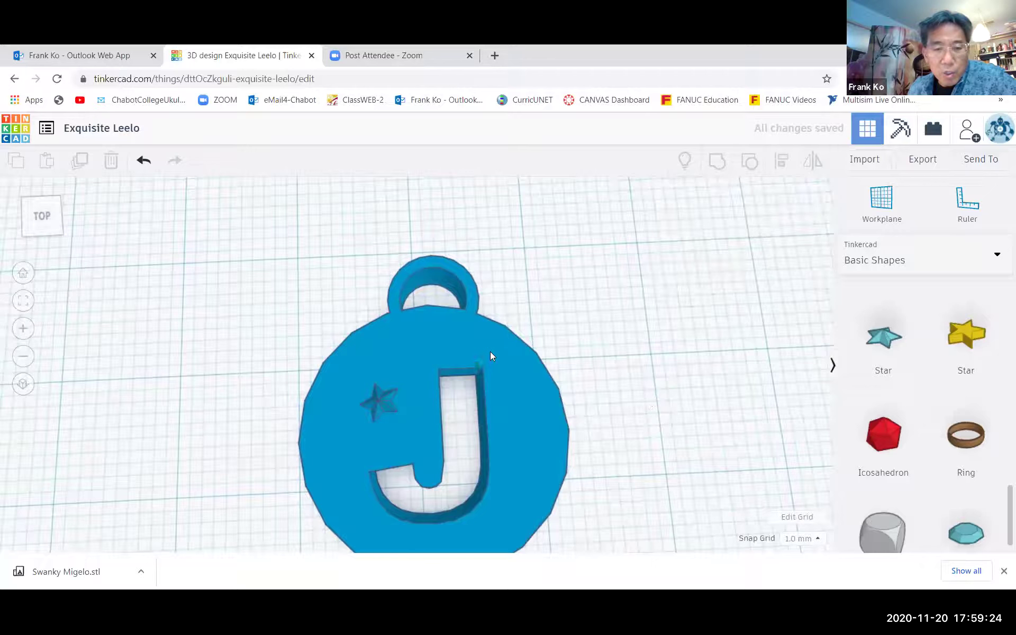
pyautogui.moveTo(426, 327); pyautogui.dragTo(422, 286)
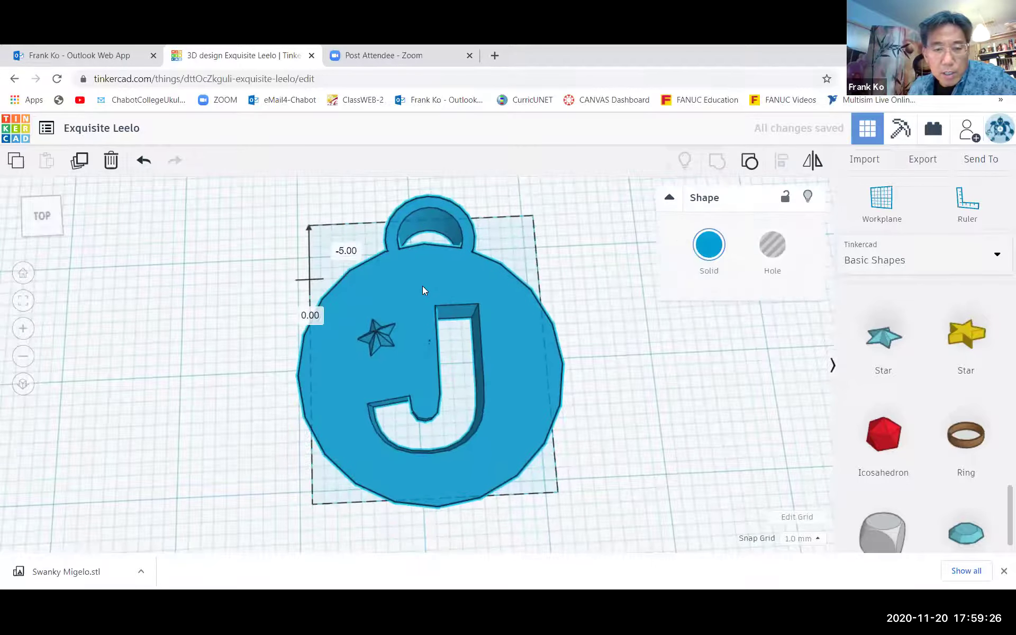
pyautogui.click(586, 438)
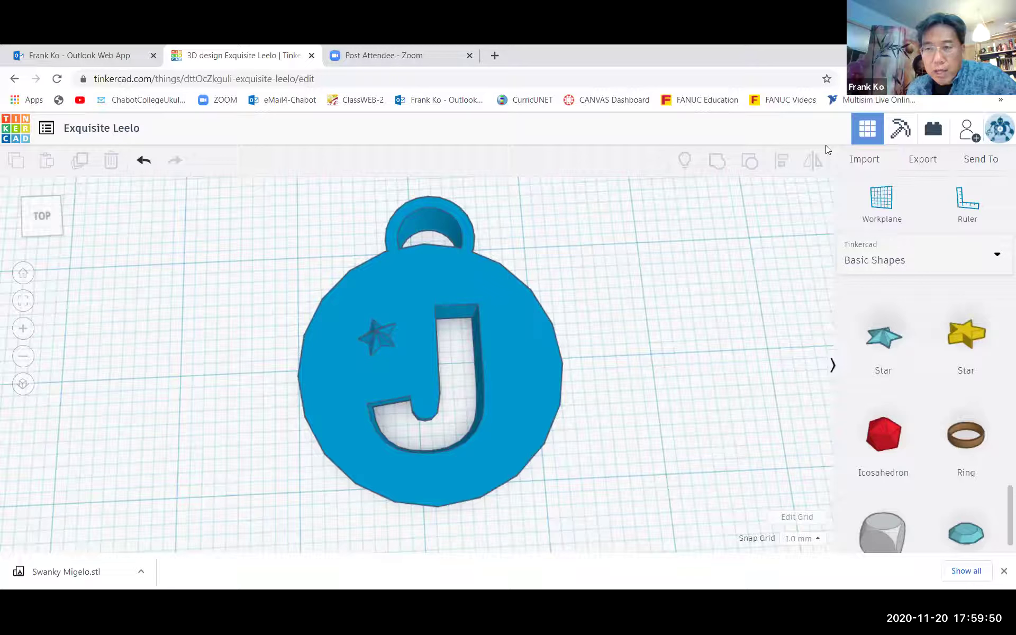
# - Export the pendant as an .STL for 3D print, downloading Exquisite Leelo.stl
pyautogui.click(926, 161)
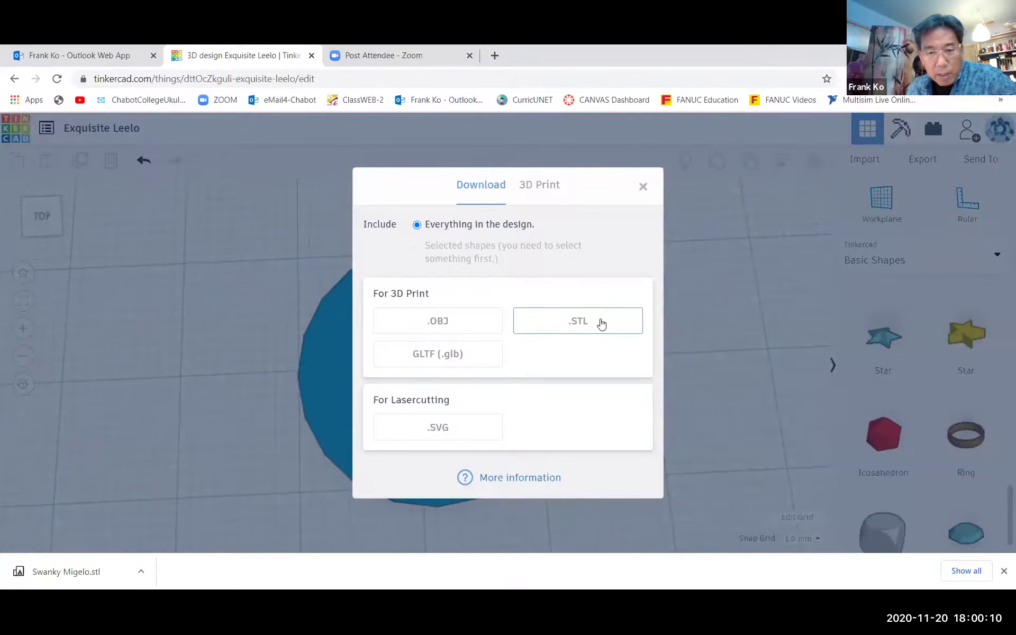
pyautogui.click(602, 324)
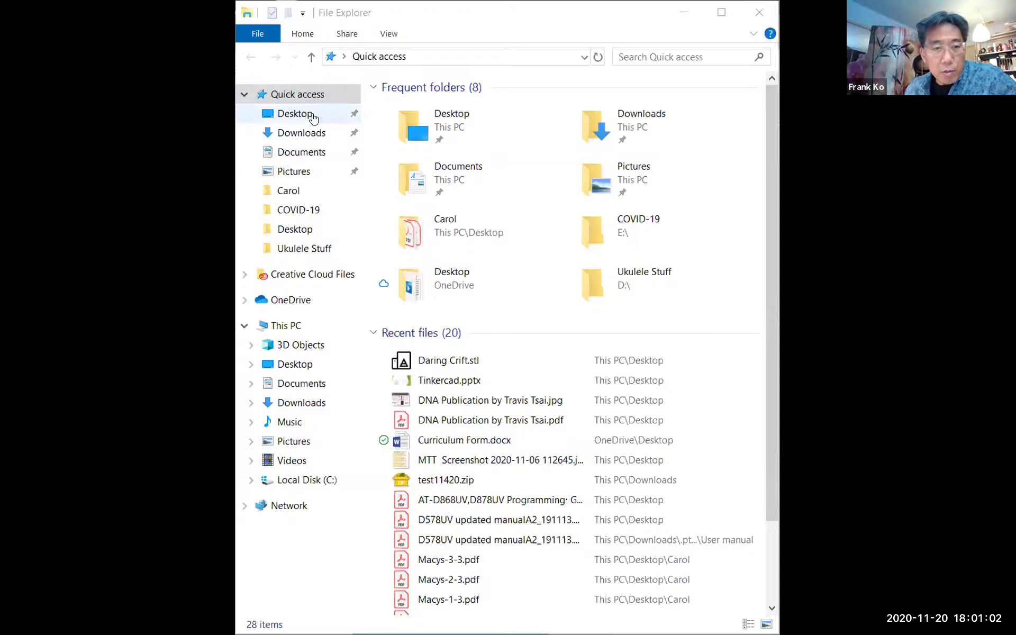
# - Go to the Downloads folder where Exquisite Leelo.stl is the newest file
pyautogui.click(302, 133)
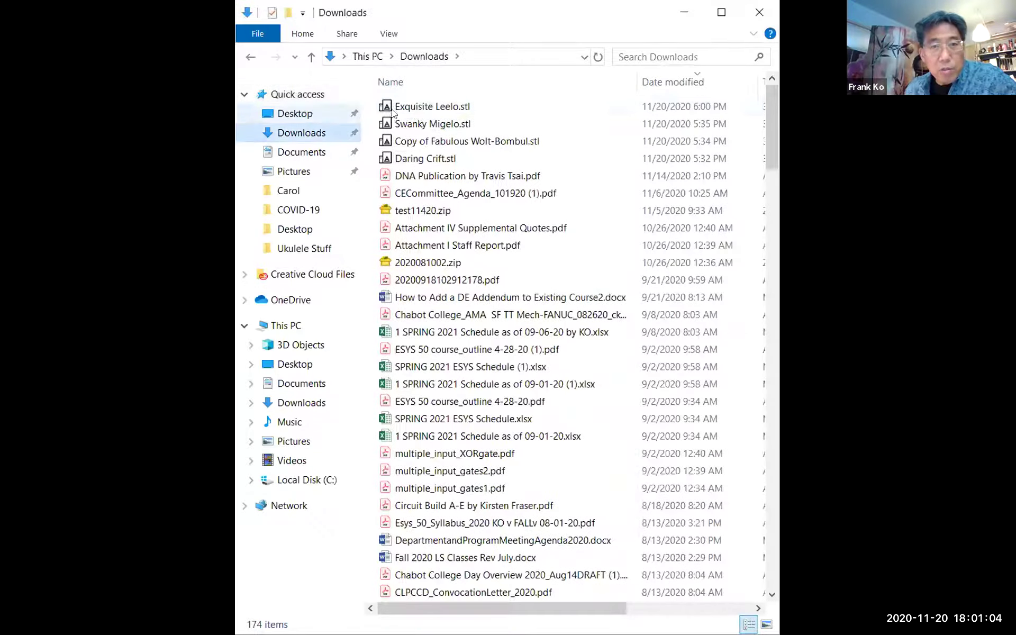
# - Rename Exquisite Leelo.stl to ImaSample.stl
pyautogui.rightClick(423, 110)
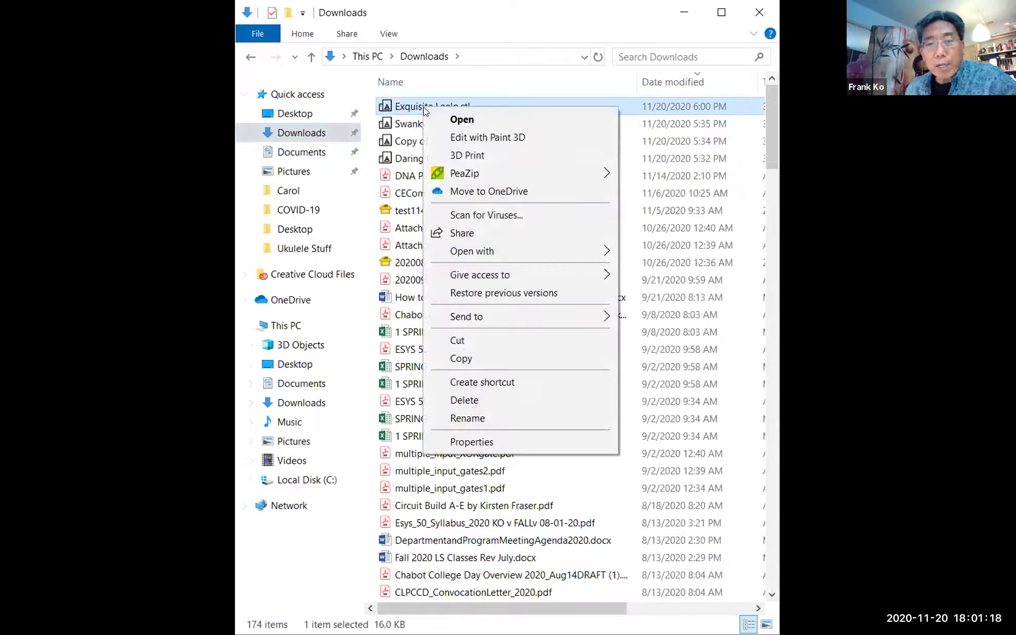
pyautogui.click(476, 418)
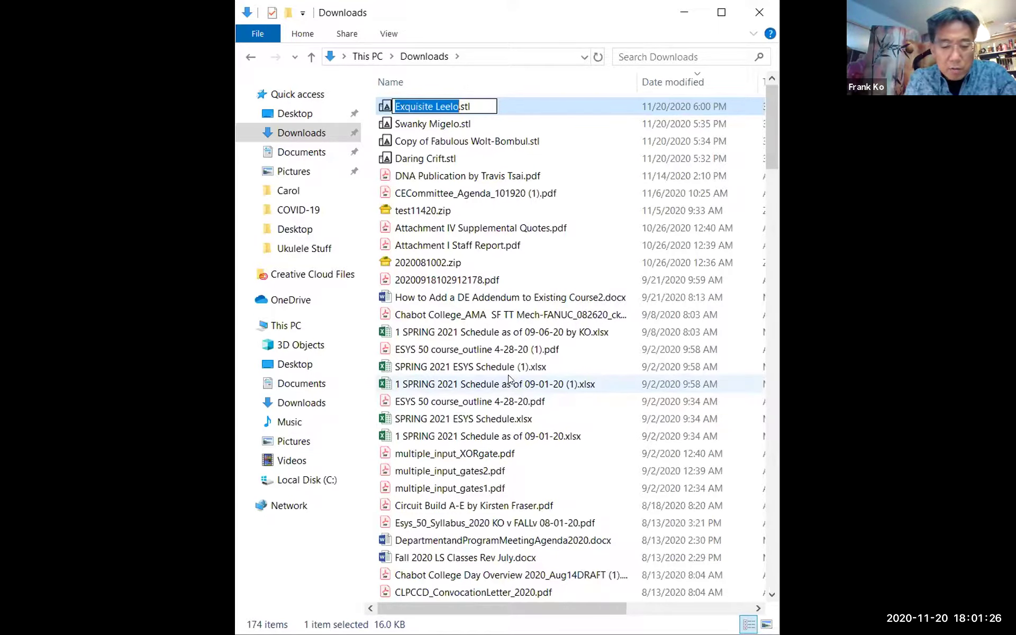
pyautogui.write('ImaSamp')
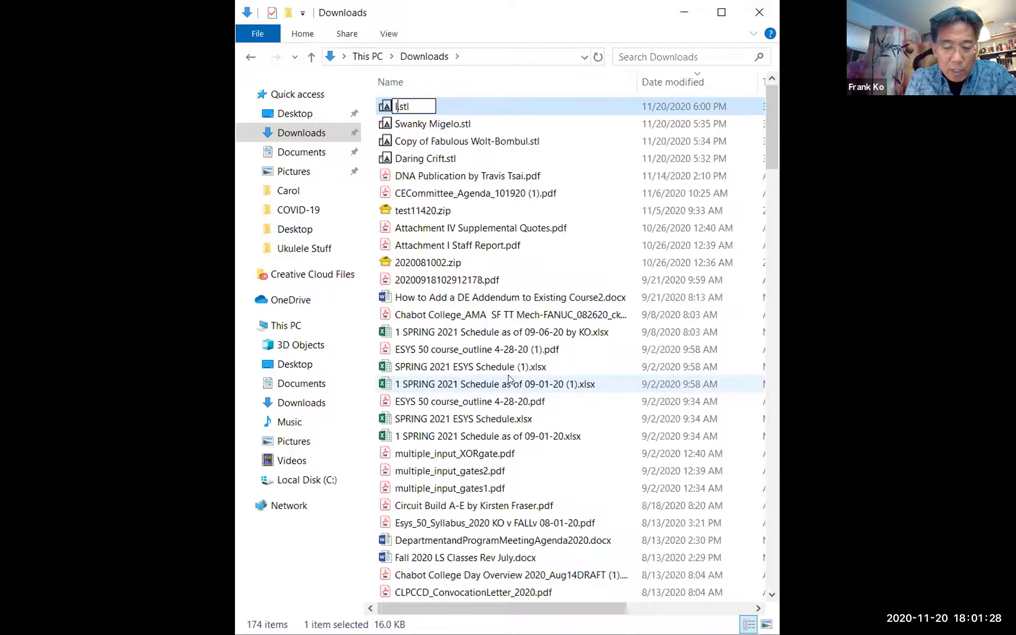
pyautogui.write('le')
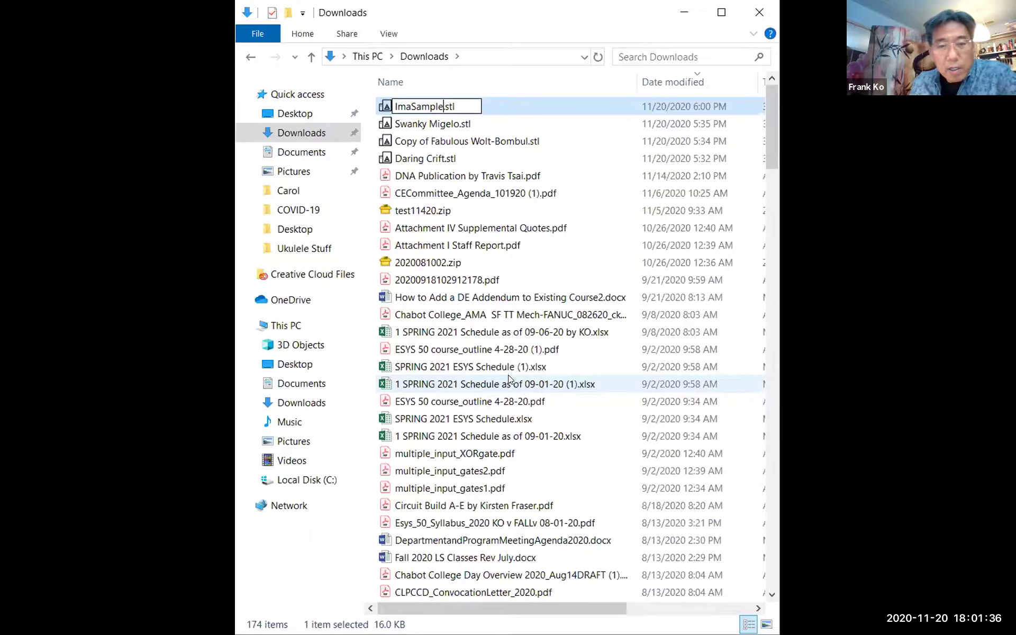
pyautogui.press('Return')
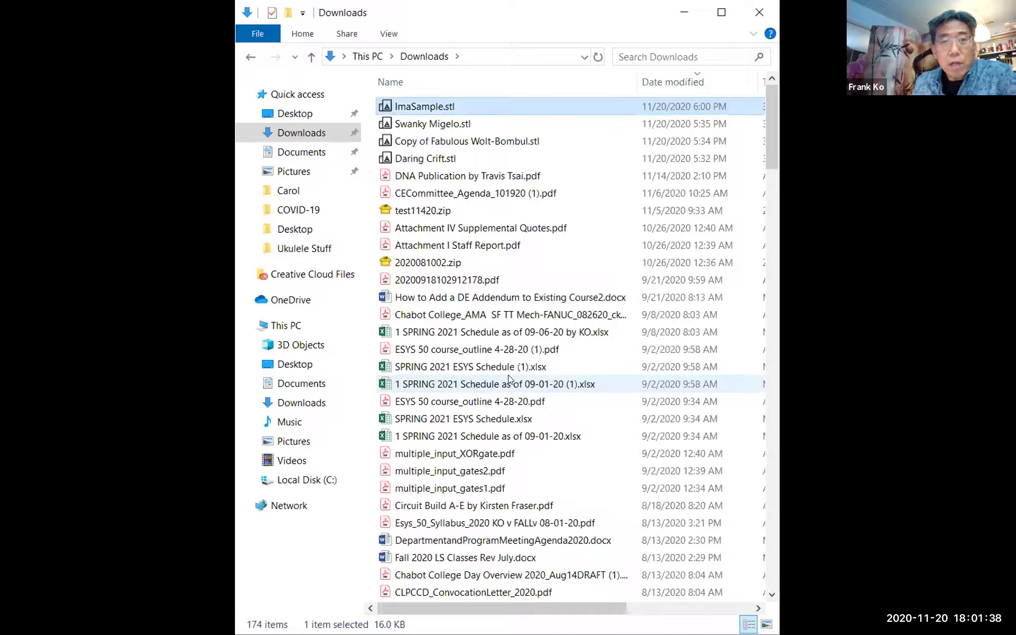